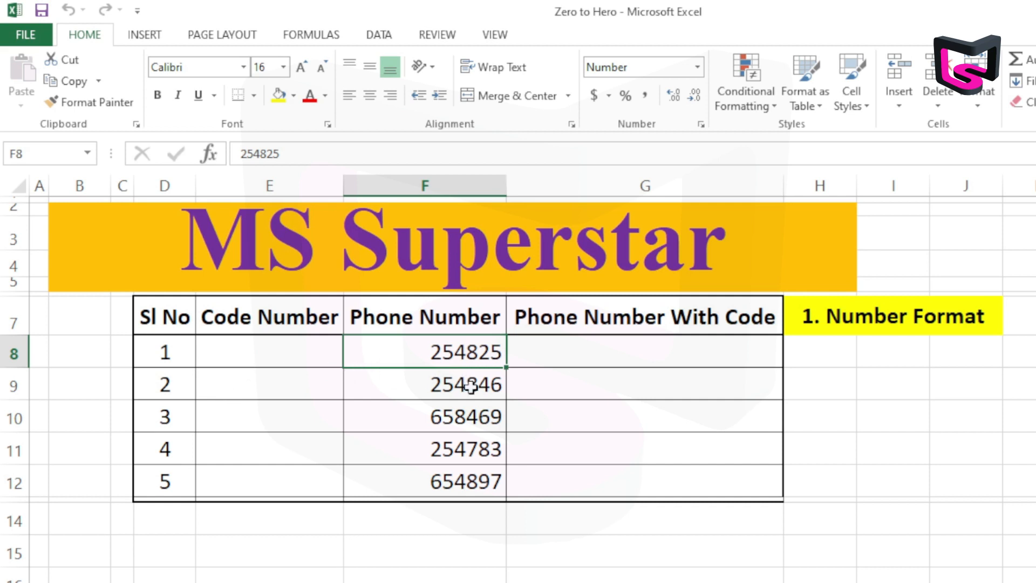
left_click(181, 329)
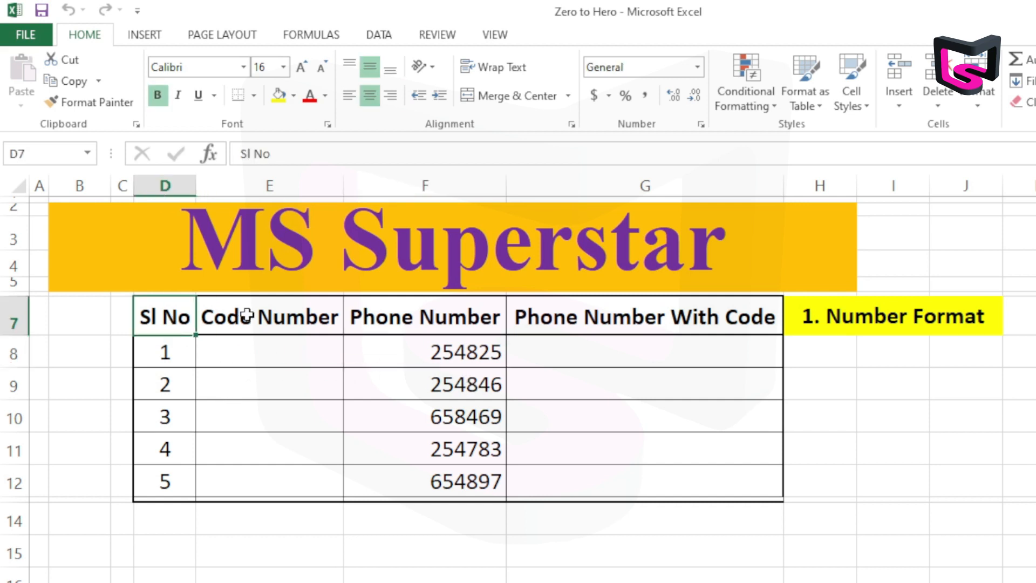
left_click(287, 315)
left_click(424, 321)
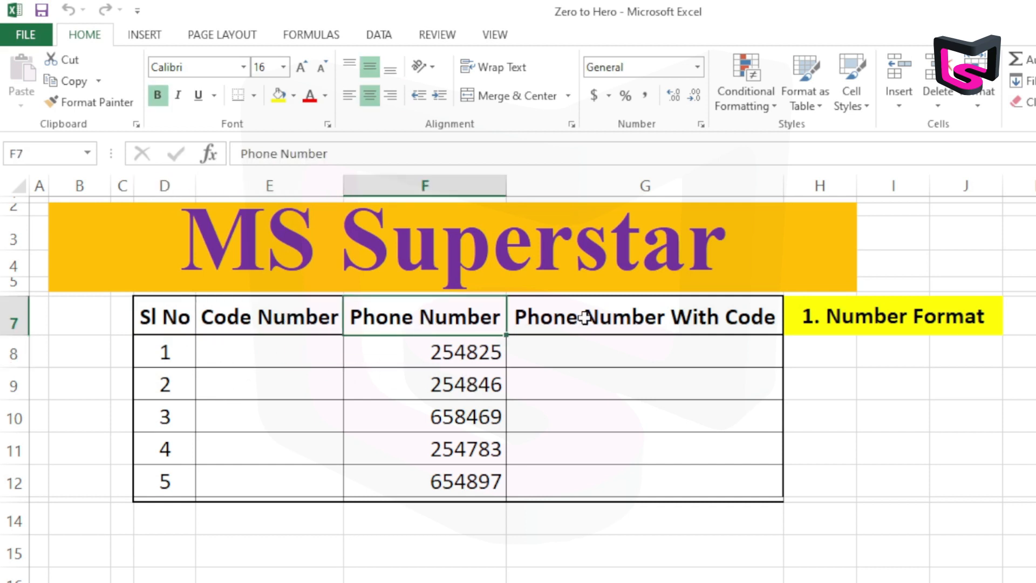
left_click(672, 321)
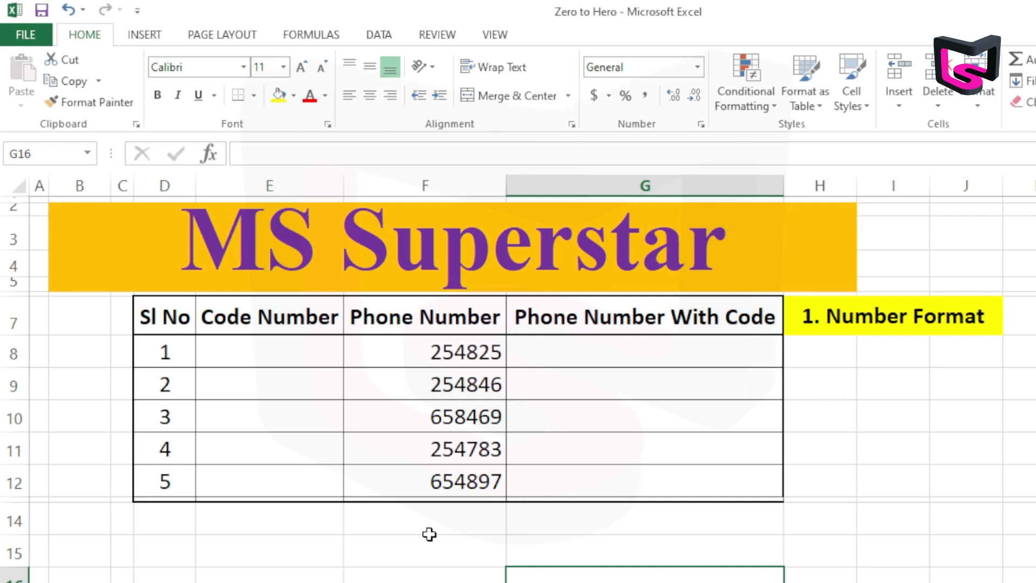
left_click(885, 323)
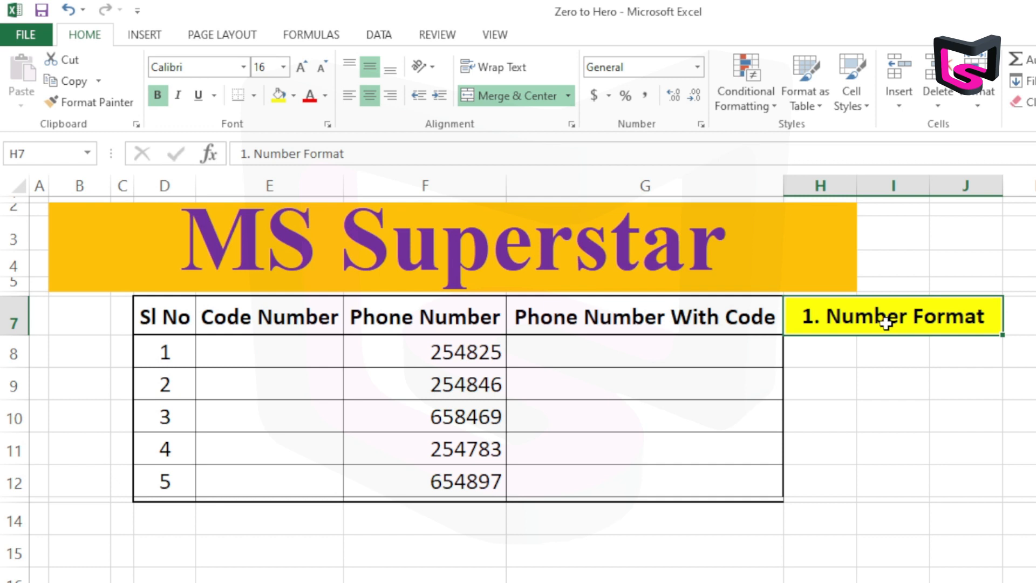
Copy the five phone numbers from F8:F12 into the Phone Number With Code column, starting at G8
left_click_drag(430, 358, 462, 474)
right_click(434, 384)
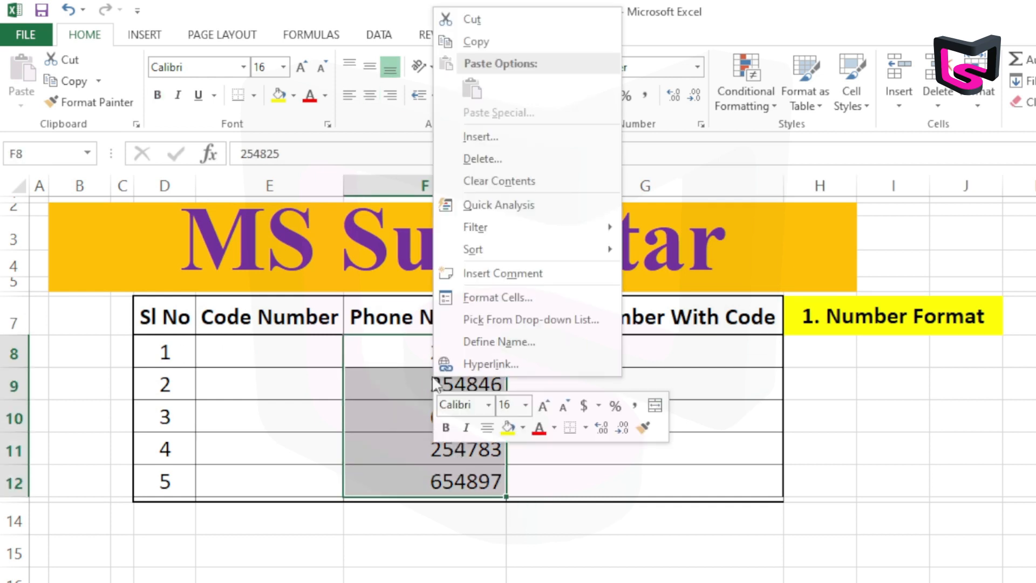
left_click(475, 42)
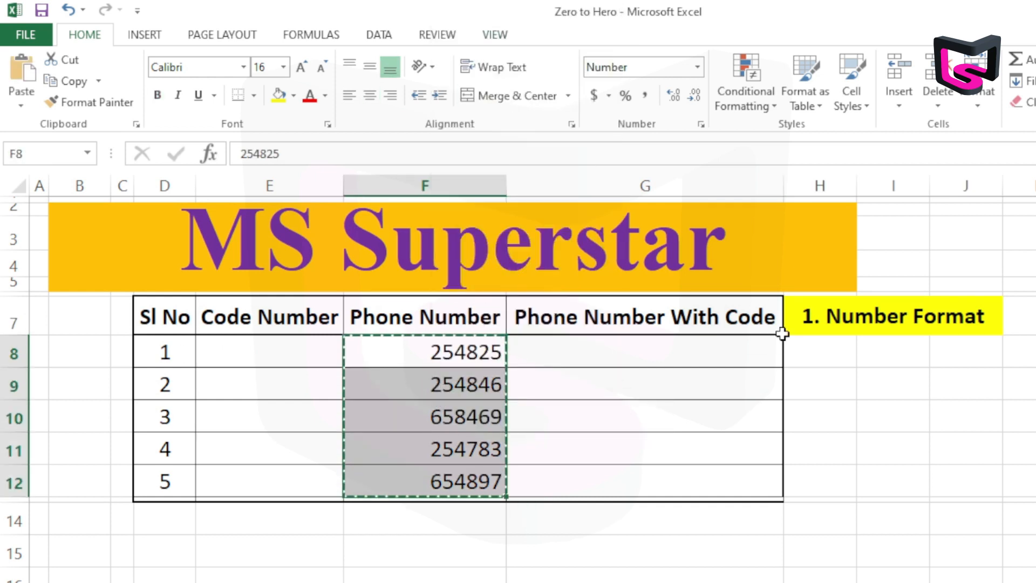
left_click(629, 351)
right_click(627, 350)
left_click(693, 378)
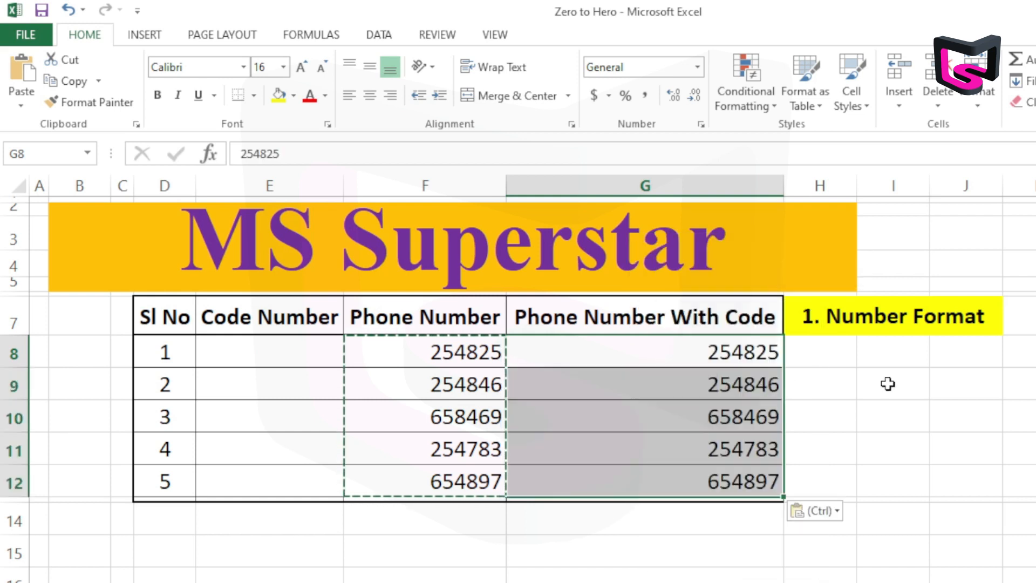
left_click(888, 384)
left_click(693, 363)
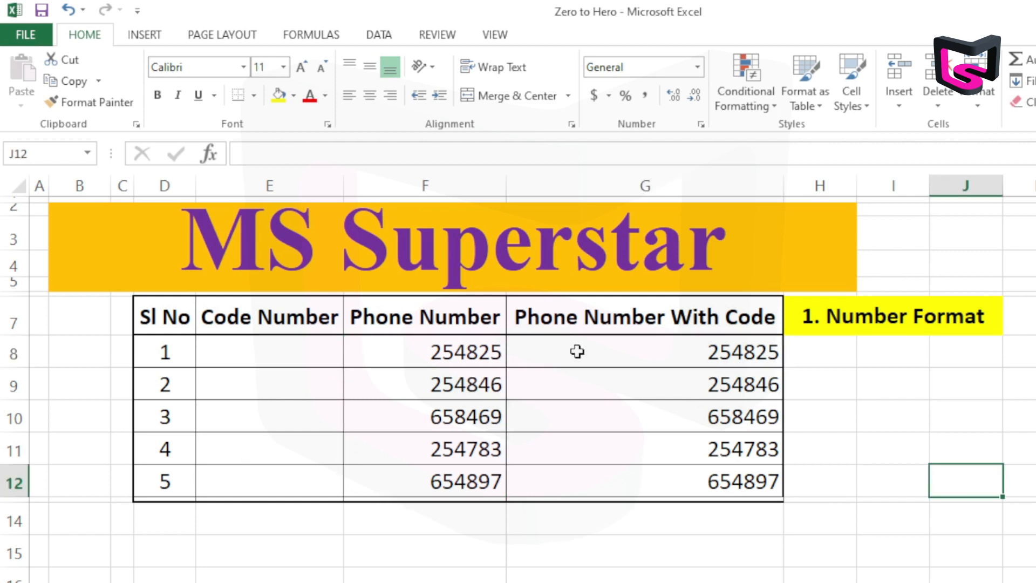
Apply the custom number format "+88 000000" to the copied phone numbers in G8:G12
left_click_drag(577, 352, 608, 466)
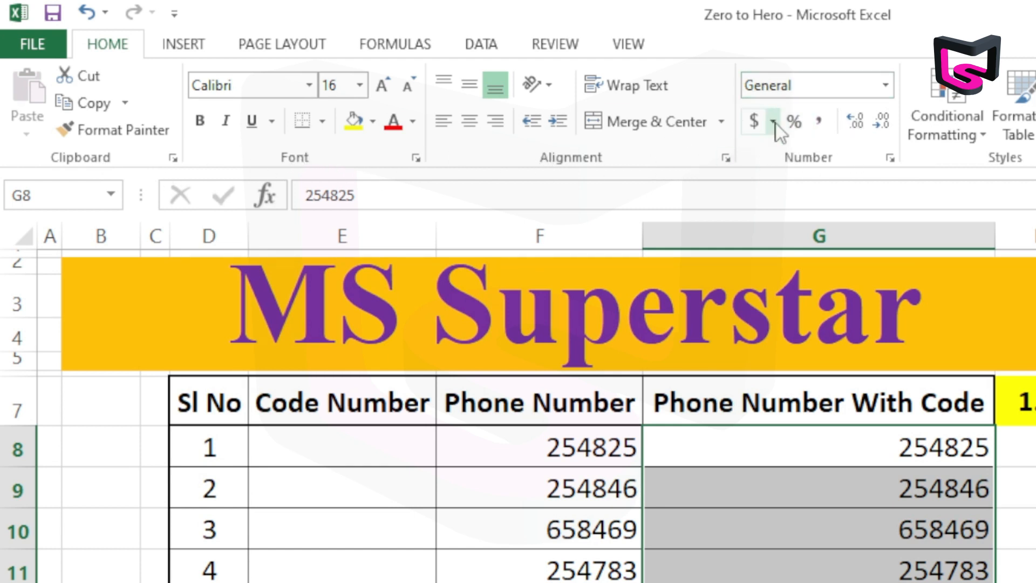
left_click(890, 158)
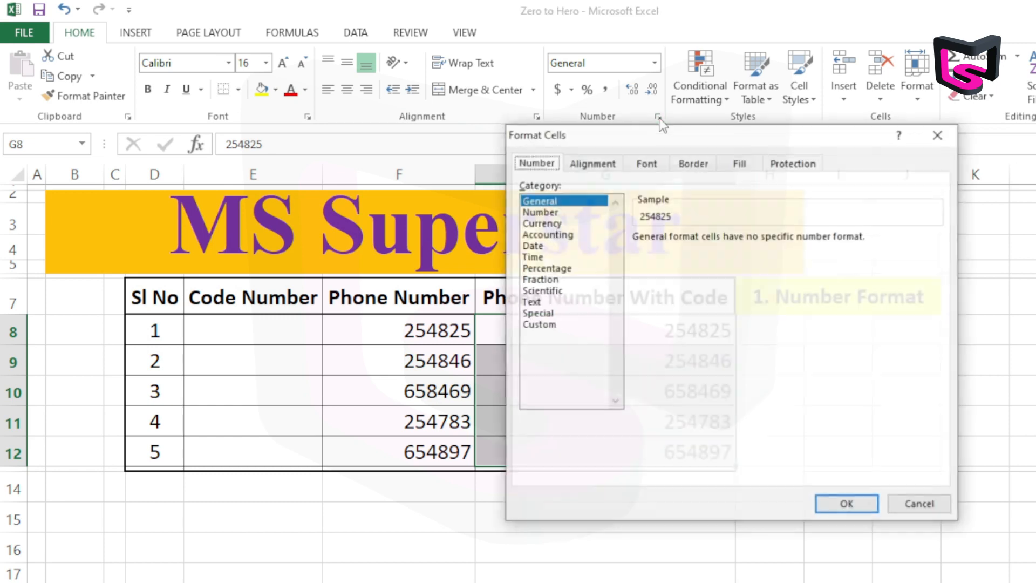
left_click_drag(716, 138, 624, 82)
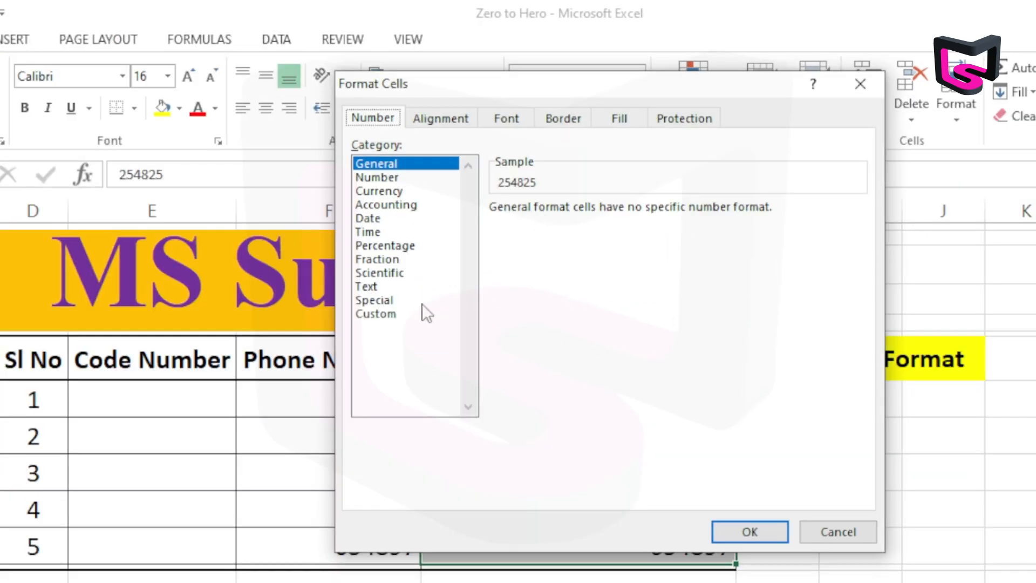
left_click(387, 316)
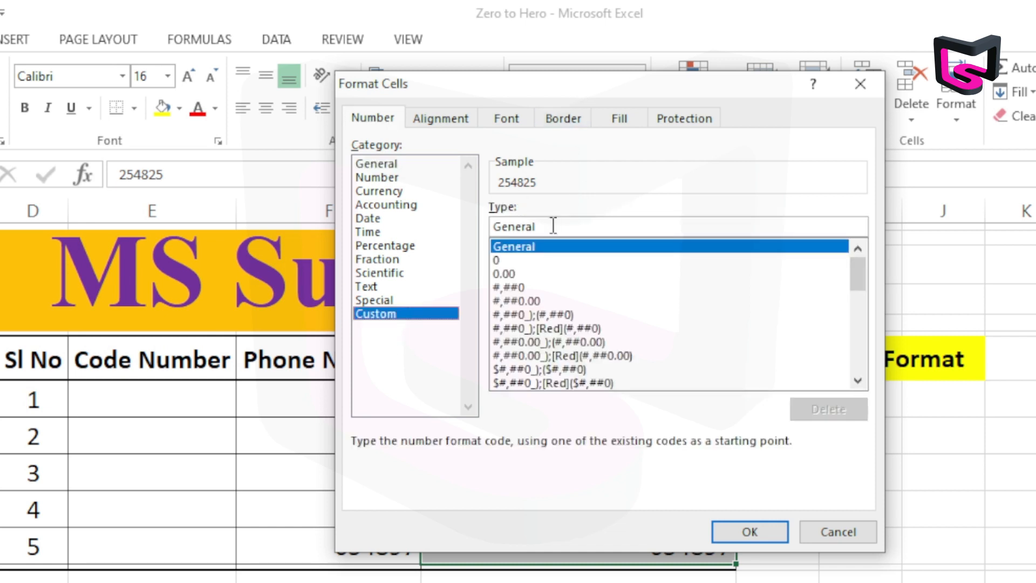
left_click_drag(553, 226, 489, 226)
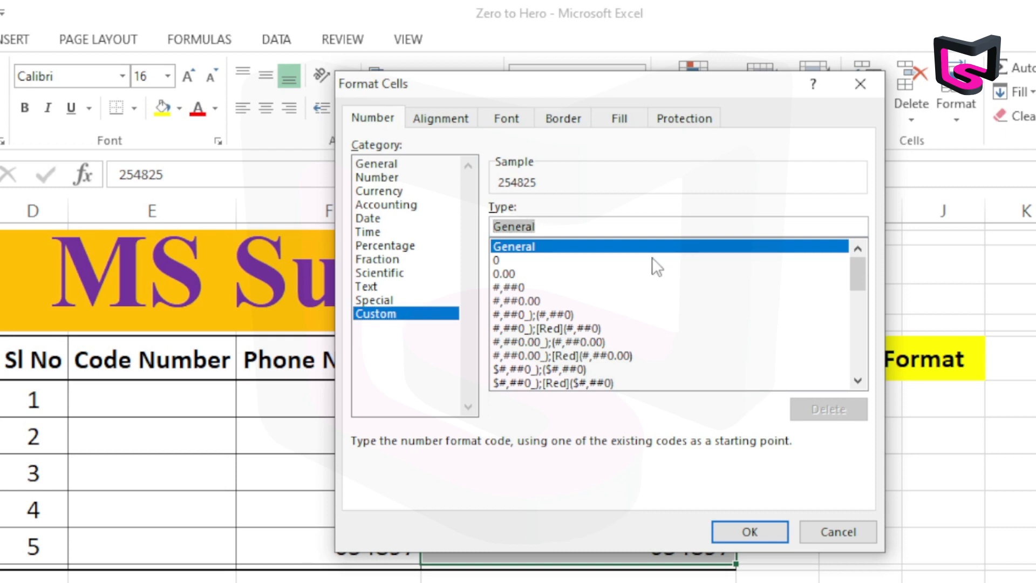
key("BackSpace")
left_click_drag(548, 84, 274, 144)
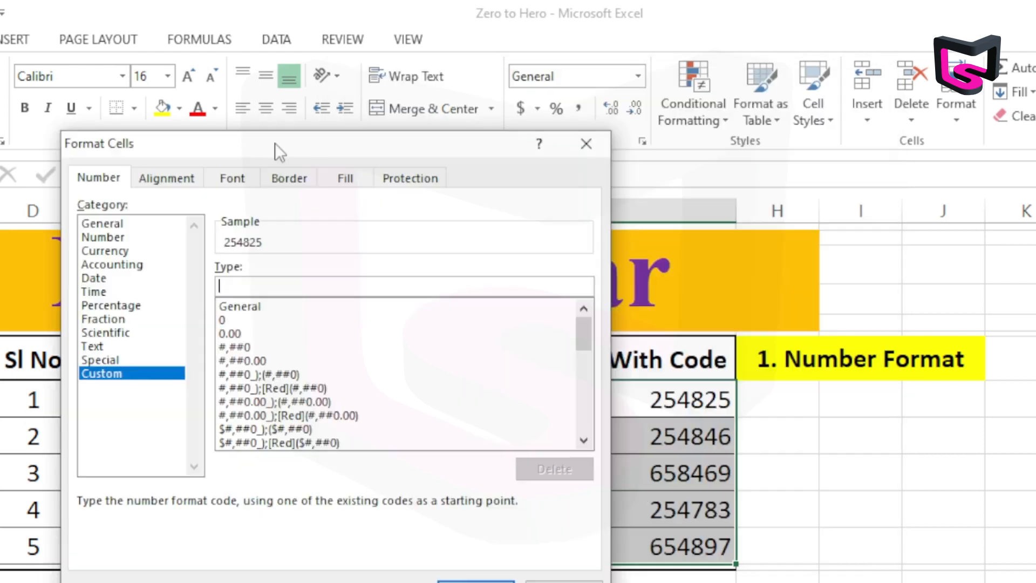
type("+88")
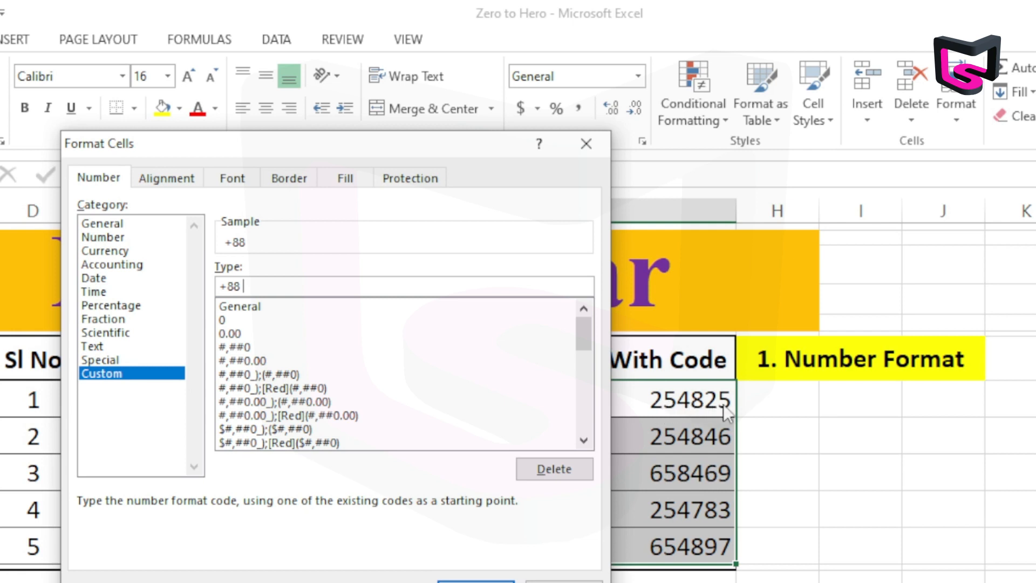
type("0000")
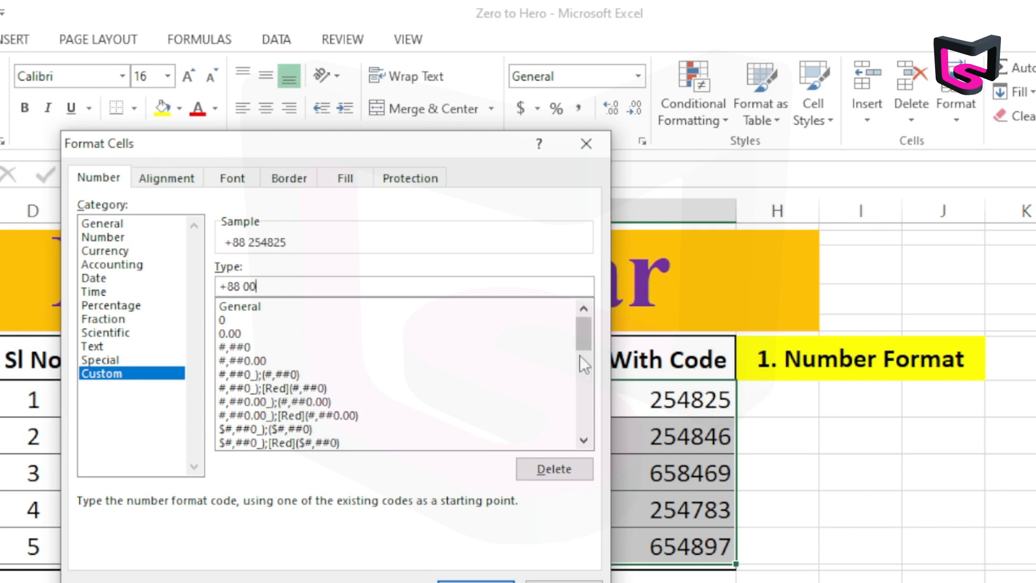
type("00")
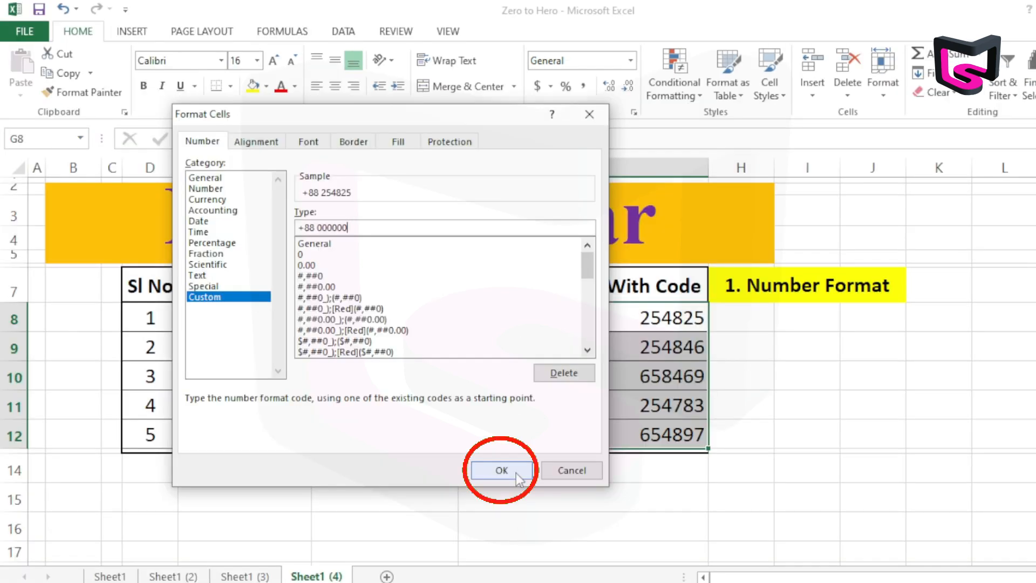
left_click(517, 475)
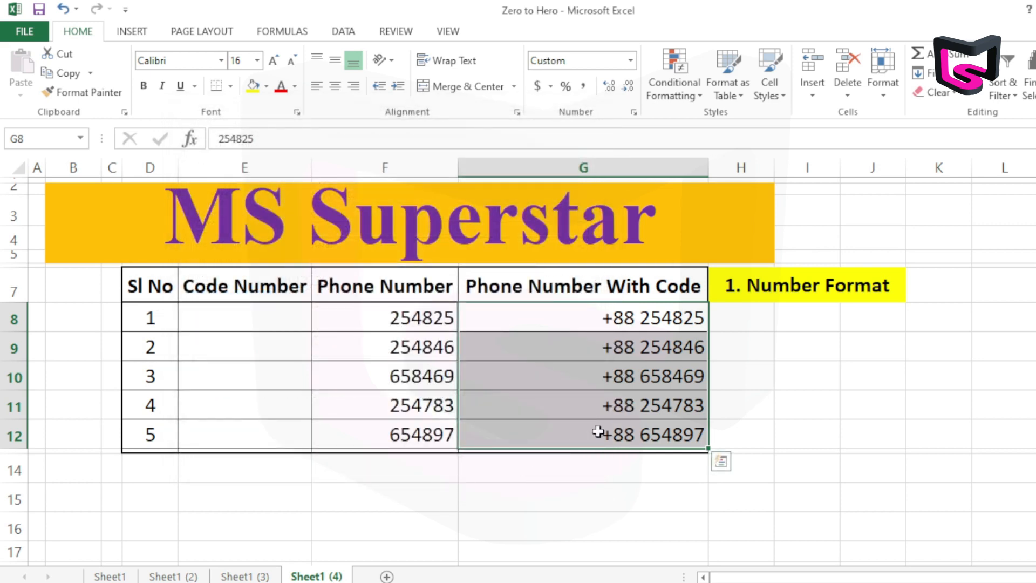
Compare the displayed phone numbers in G8:G12 with their stored cell contents, checking G8 in particular
left_click(605, 372)
left_click(621, 328)
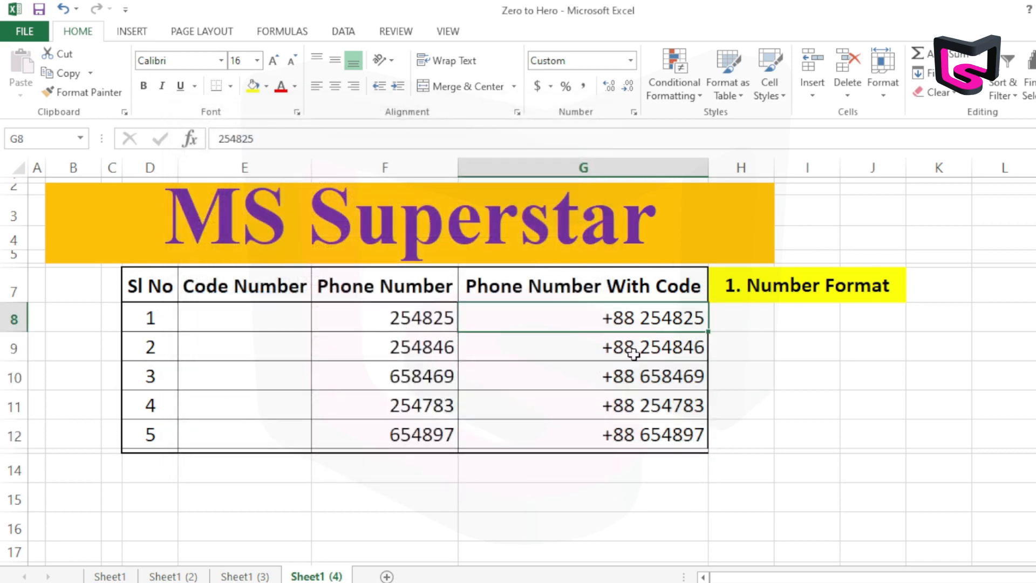
left_click(628, 409)
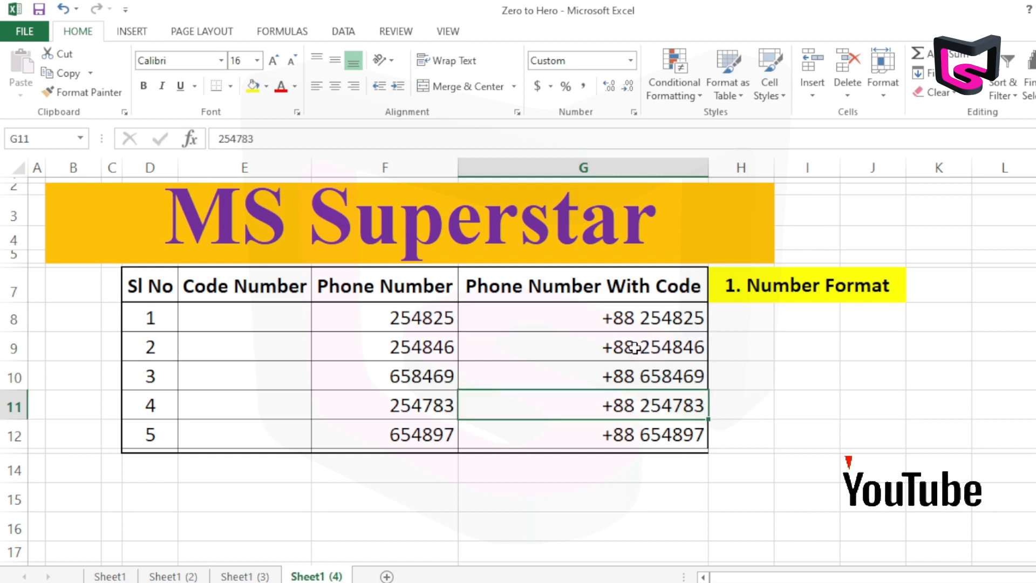
left_click(653, 318)
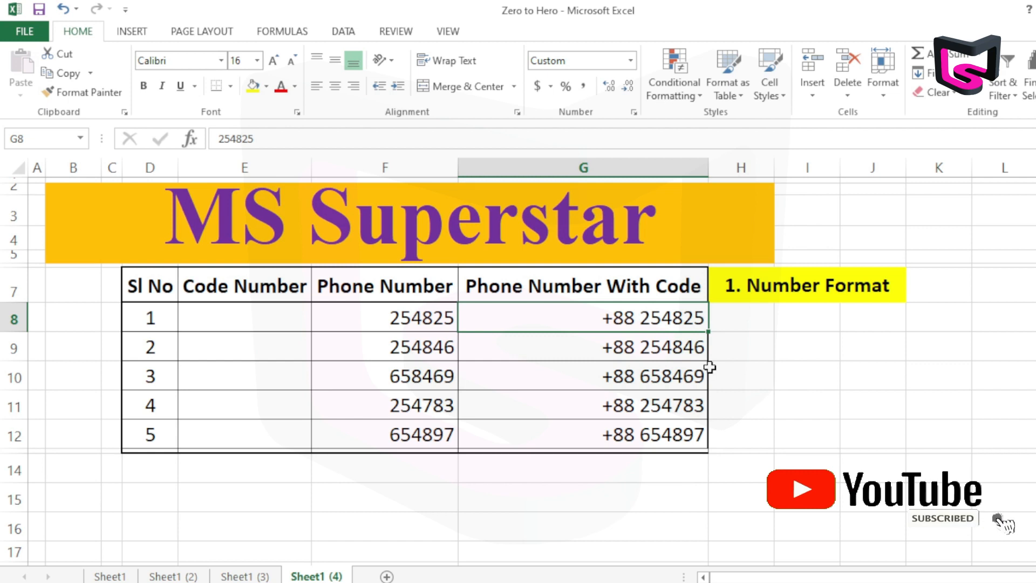
left_click_drag(625, 323, 639, 426)
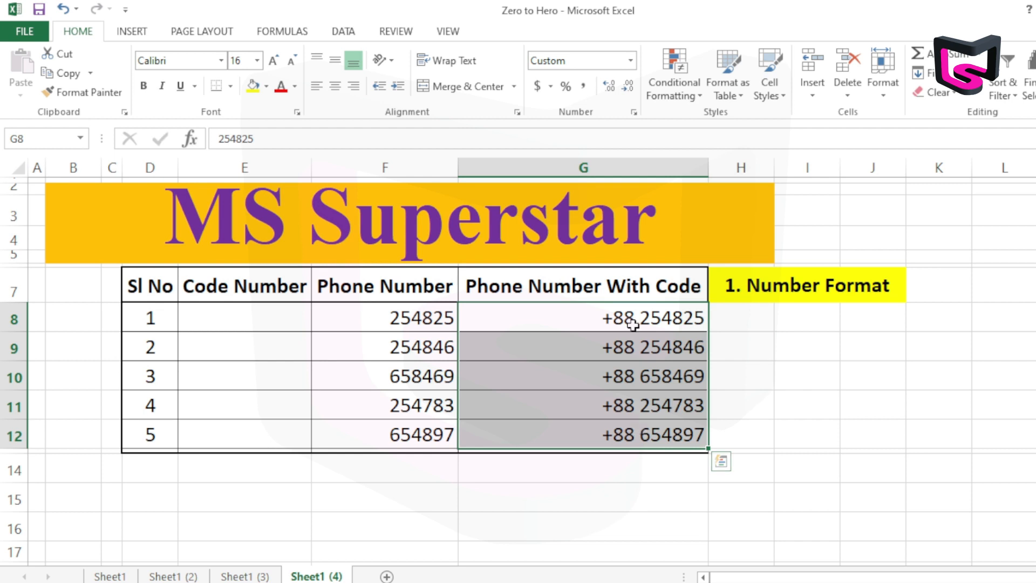
left_click(606, 374)
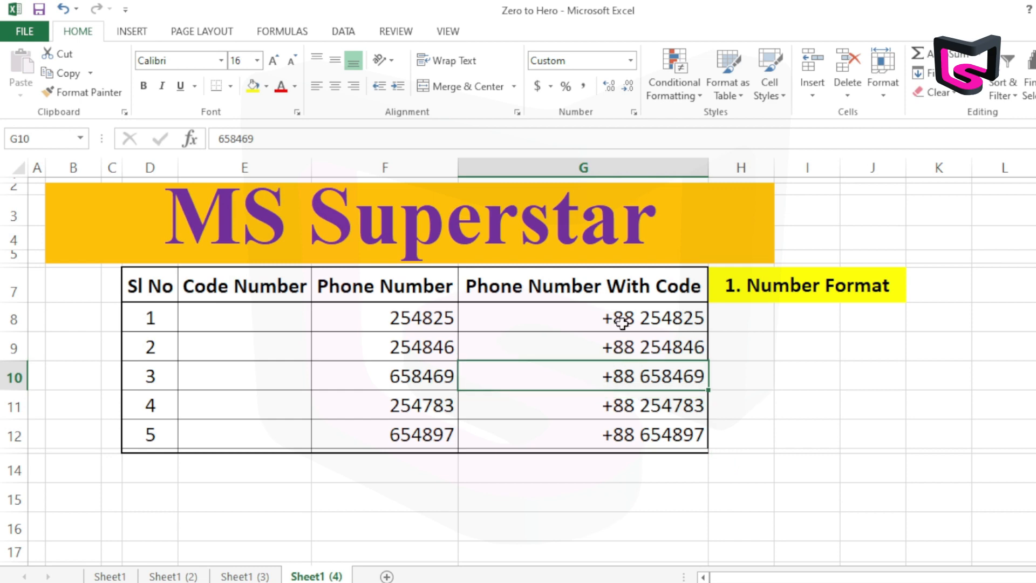
left_click(621, 319)
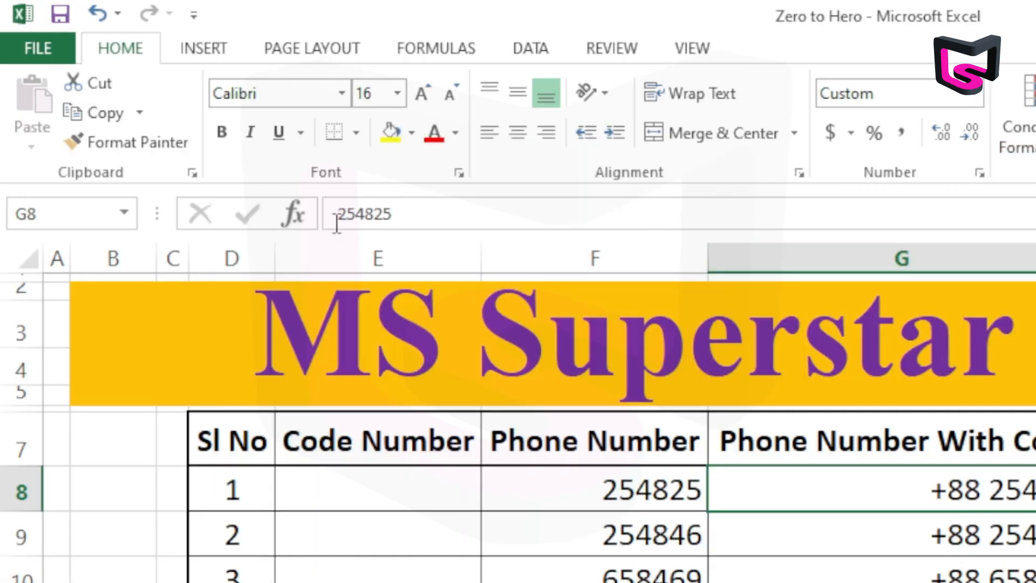
left_click_drag(404, 214, 331, 215)
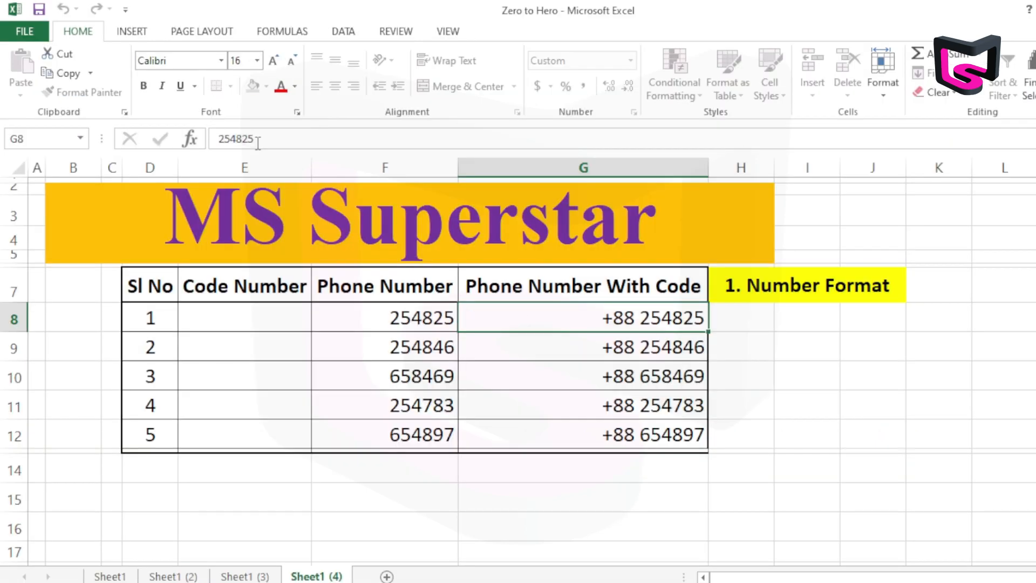
key("Return")
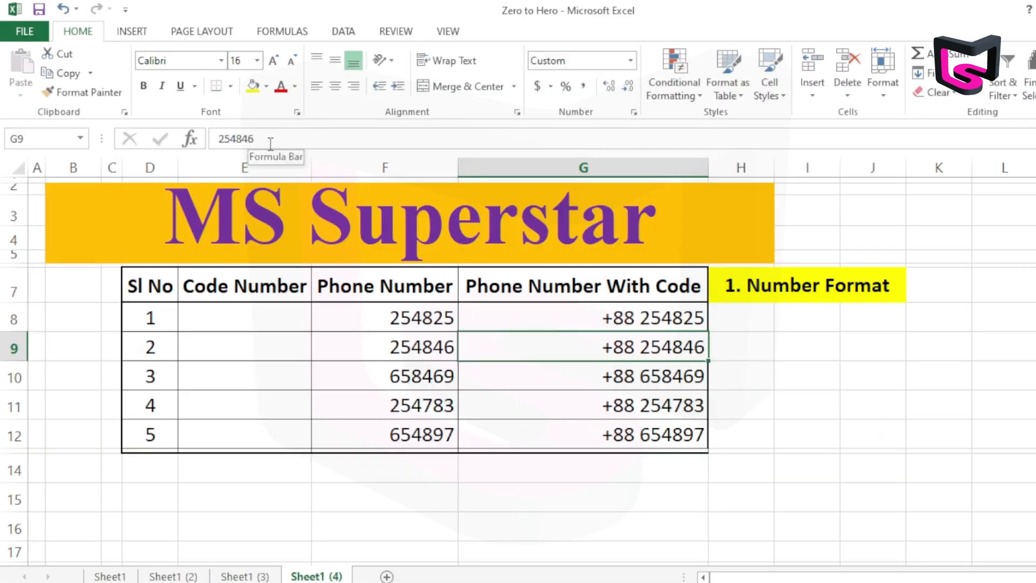
Paste a copy of cell G8 into I10 and autofit the width of column I
right_click(628, 323)
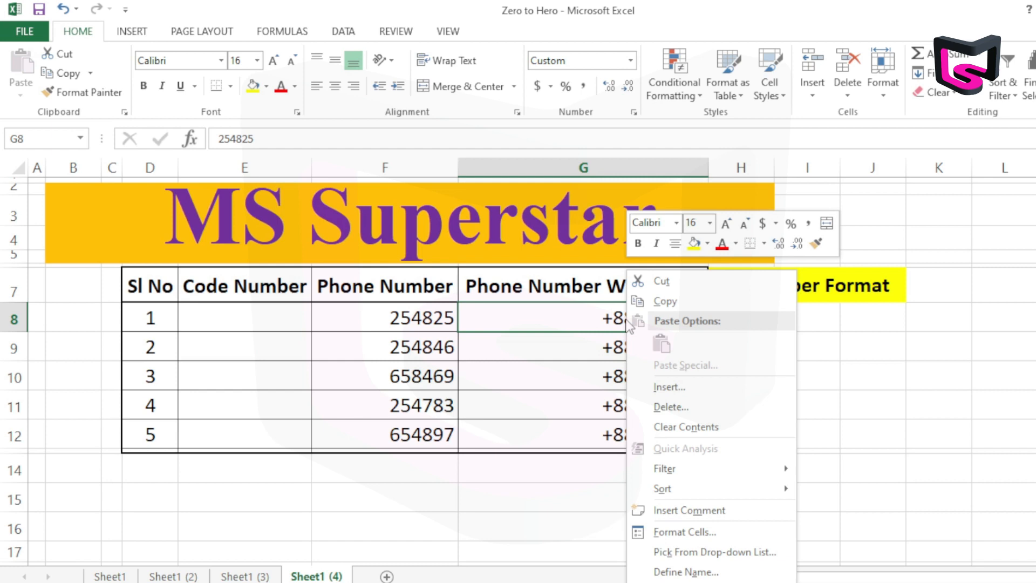
left_click(667, 301)
right_click(818, 380)
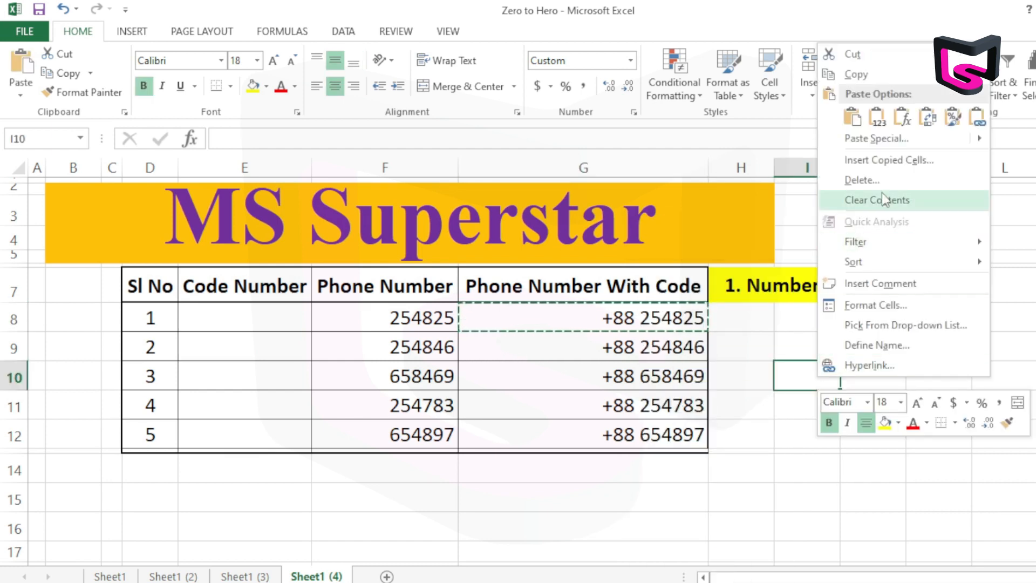
left_click(852, 116)
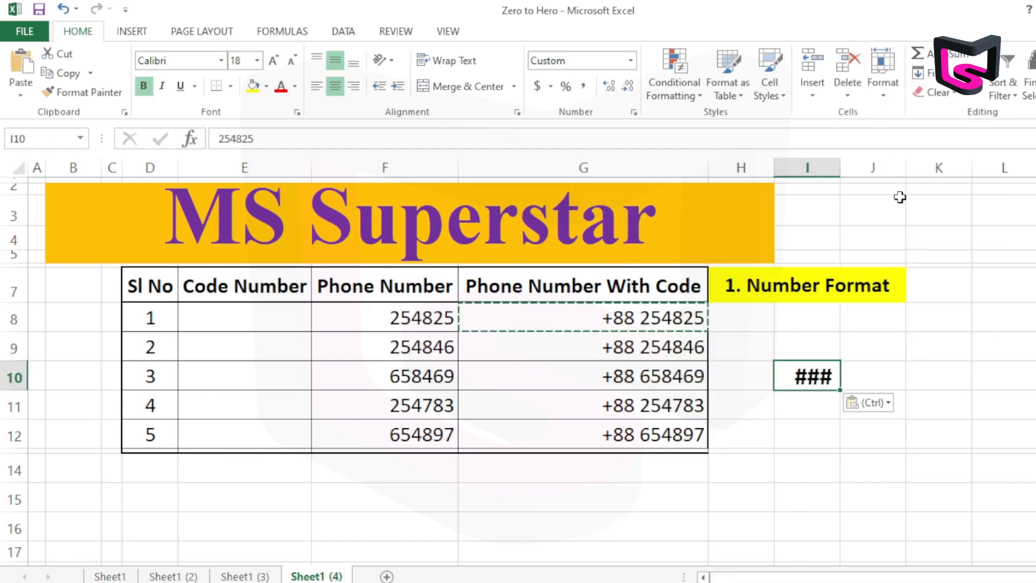
double_click(839, 174)
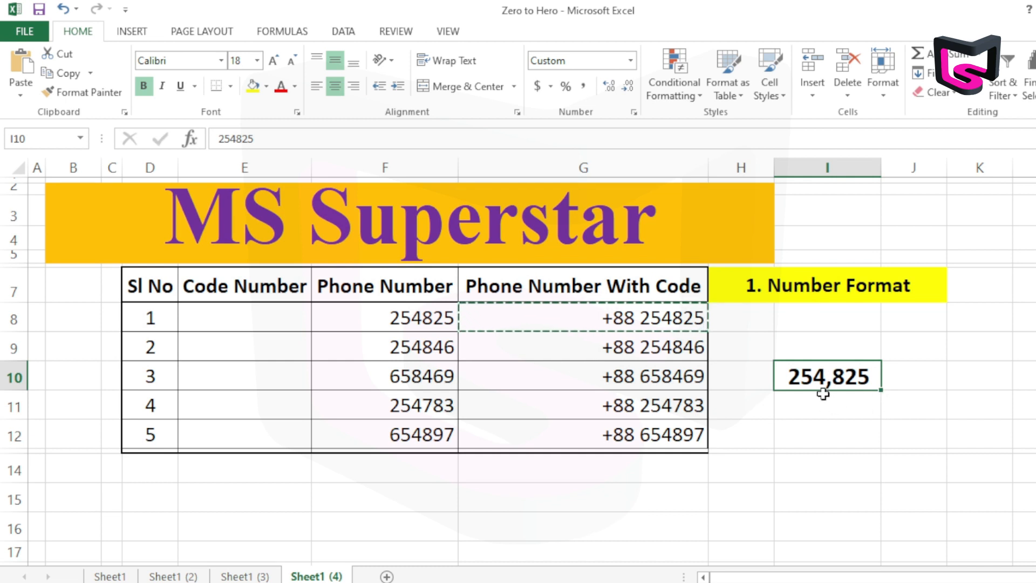
Clear the contents of I10 and narrow column I to about the width of column J
key("Delete")
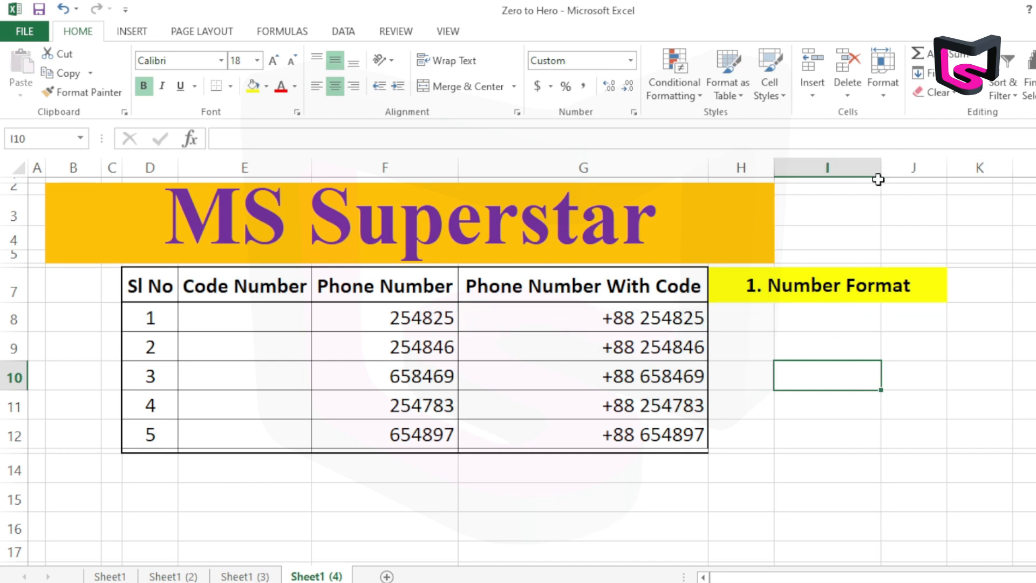
left_click_drag(879, 172, 842, 181)
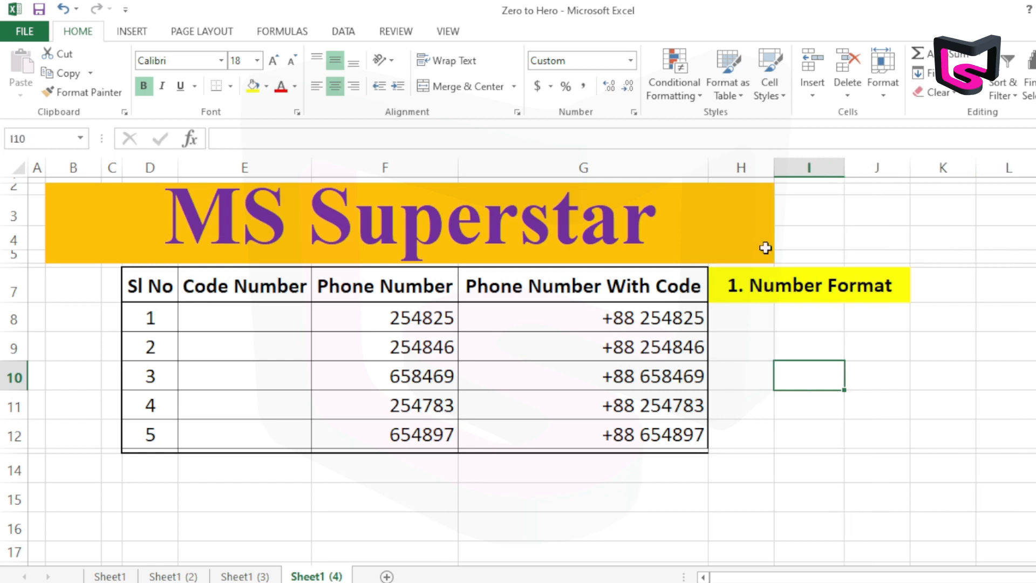
left_click(598, 323)
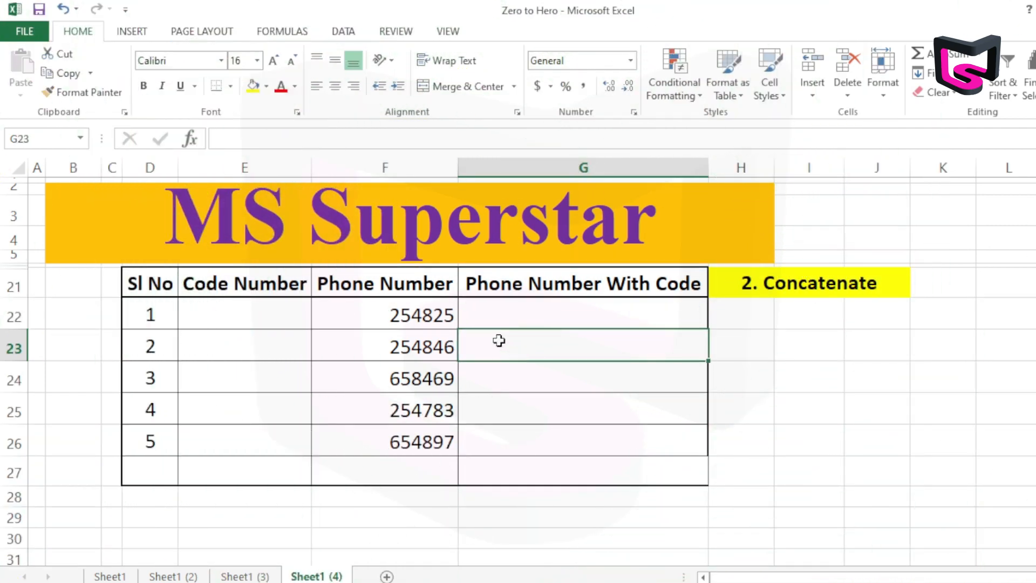
Try to enter the country code +88 in cell E22 of the Code Number column
left_click(850, 290)
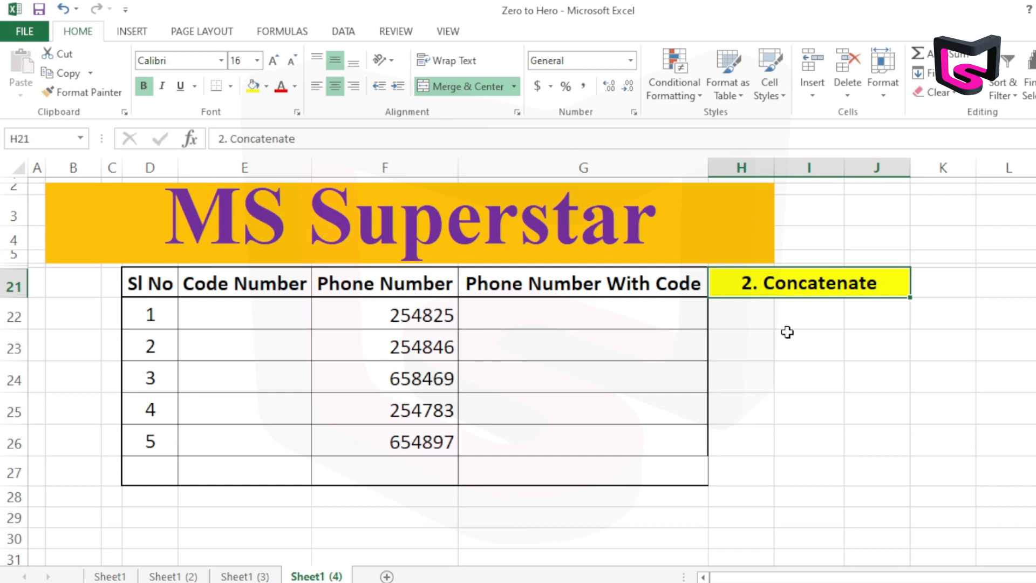
left_click(251, 315)
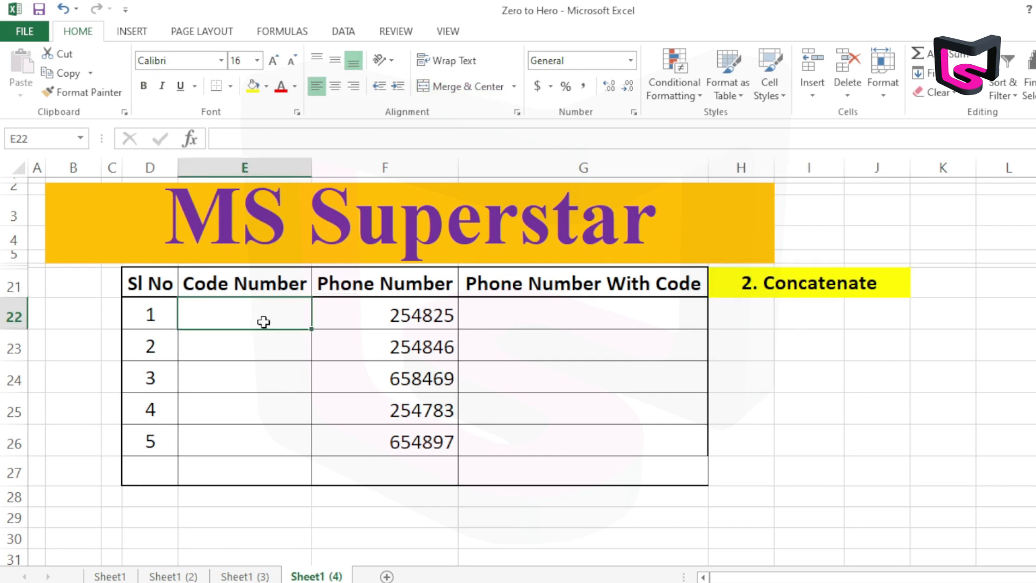
type("+88")
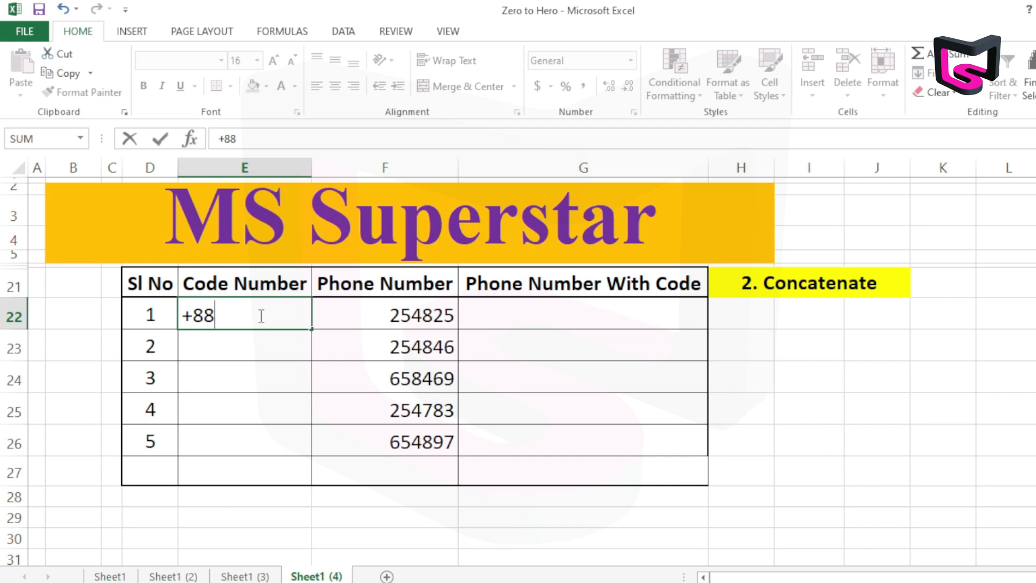
key("Return")
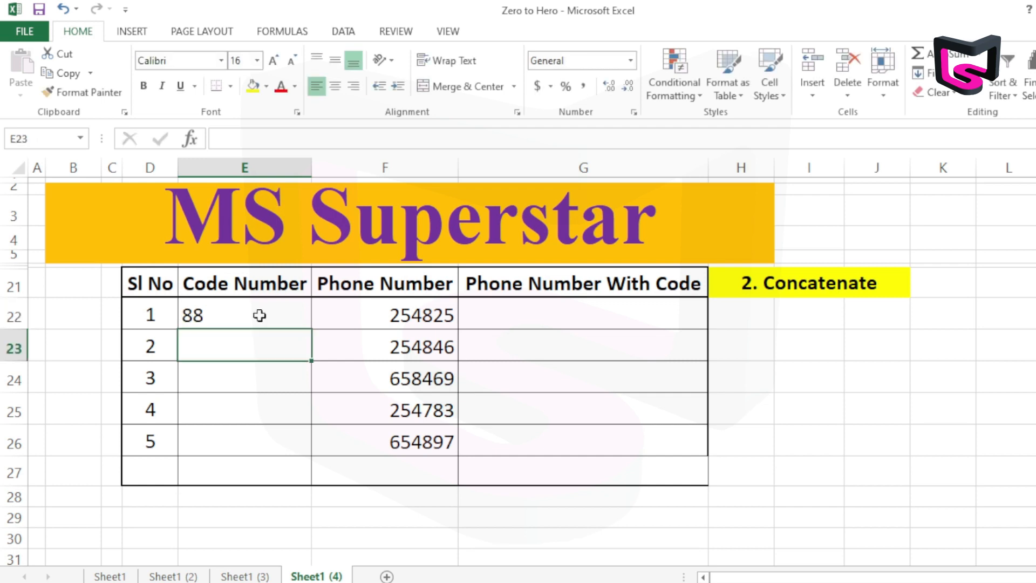
Edit E22 to read '+88, with a leading apostrophe that stores the code as text
left_click(235, 320)
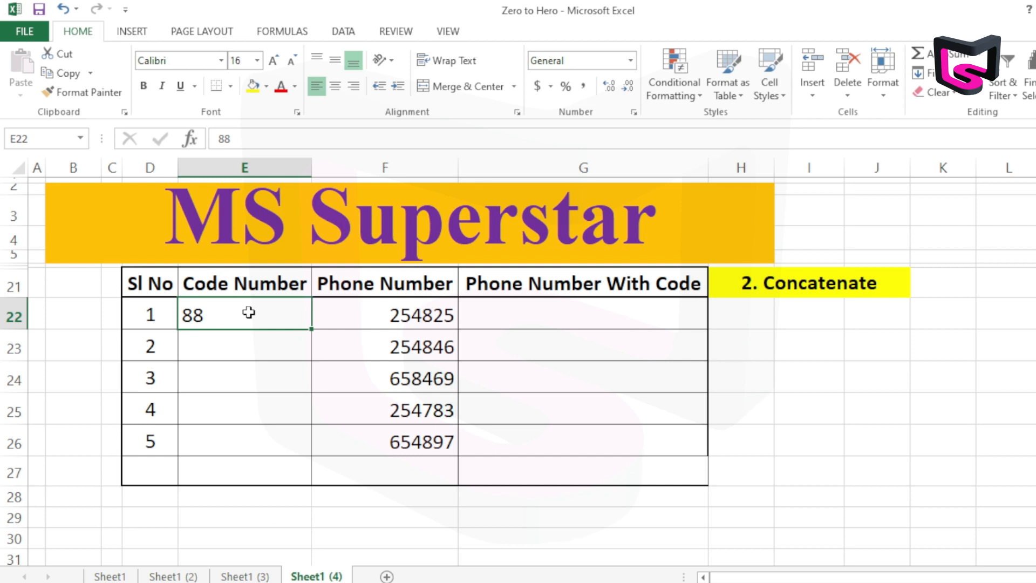
key("F2")
left_click(186, 310)
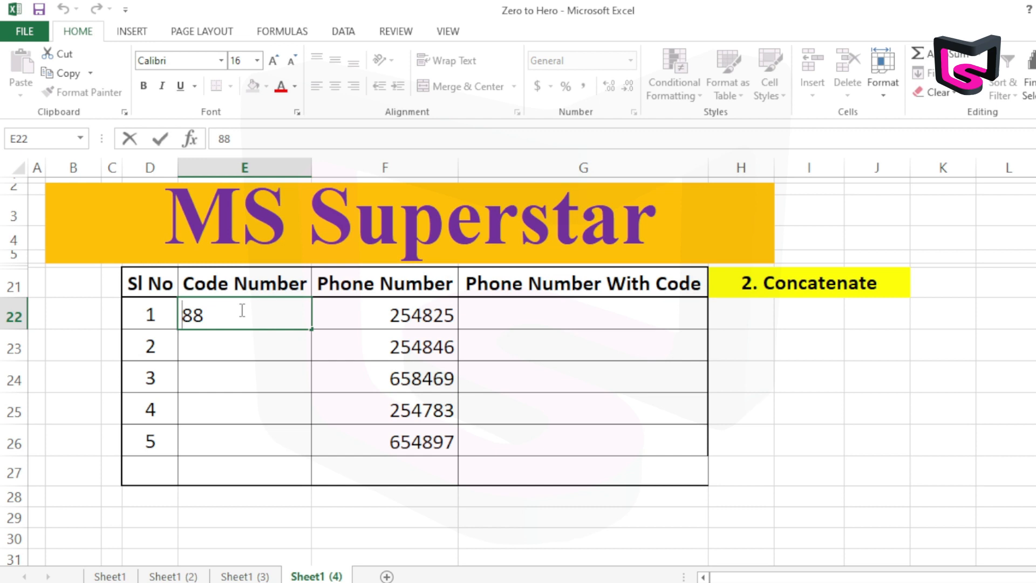
type("'")
key("BackSpace")
type("'")
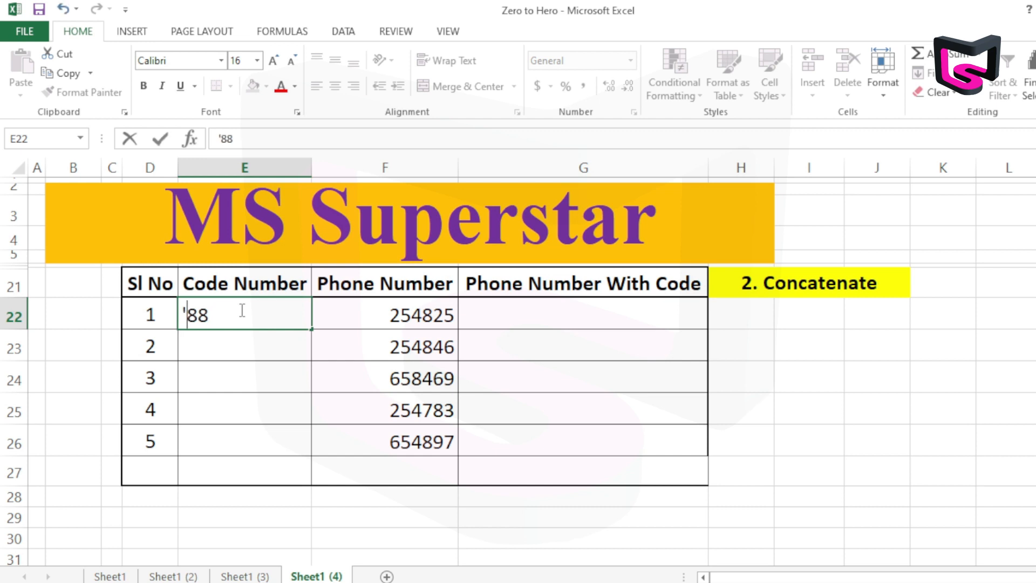
type("+")
key("Return")
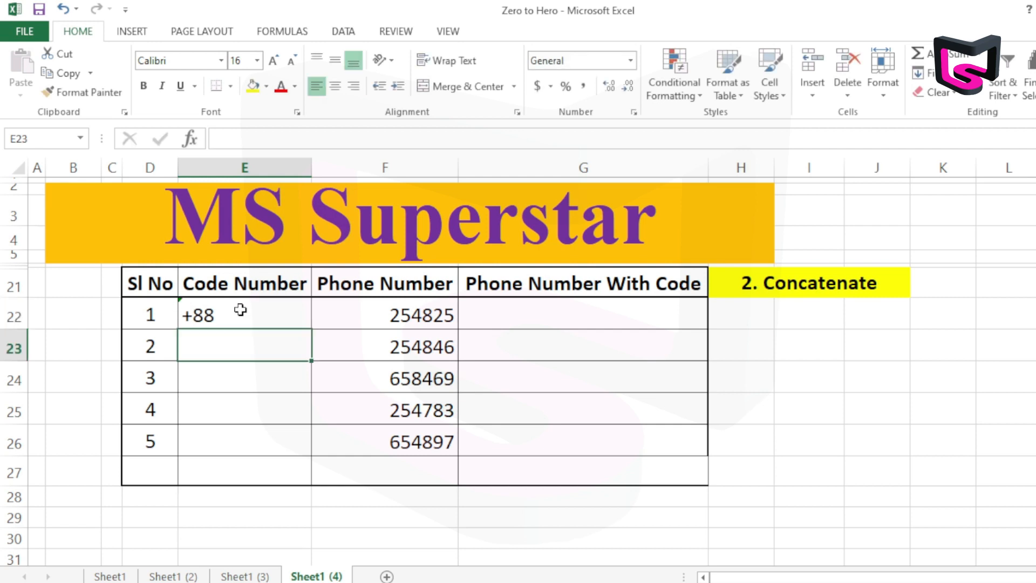
left_click(226, 318)
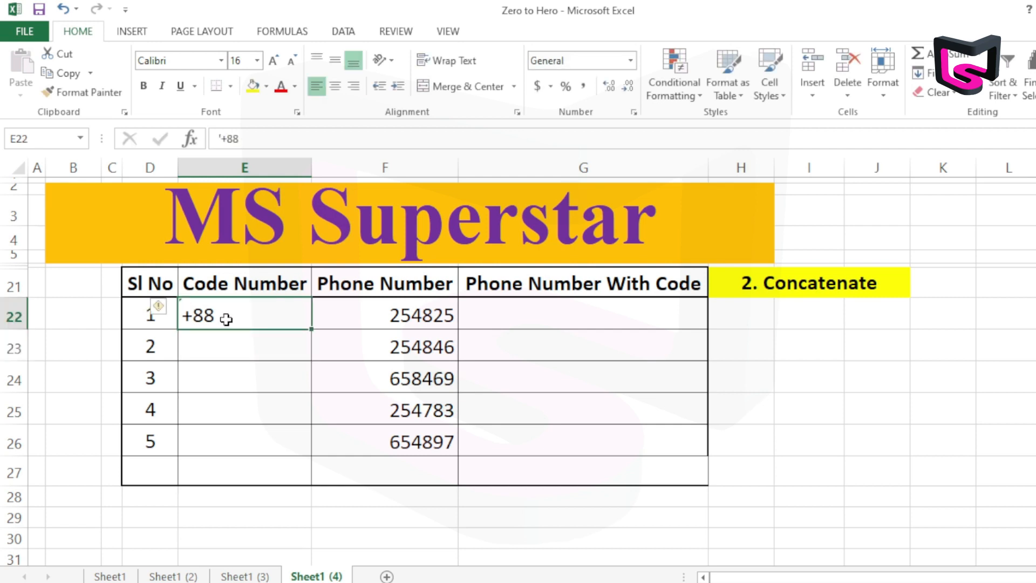
Try to enter +88 in E23 without a leading apostrophe
left_click(242, 348)
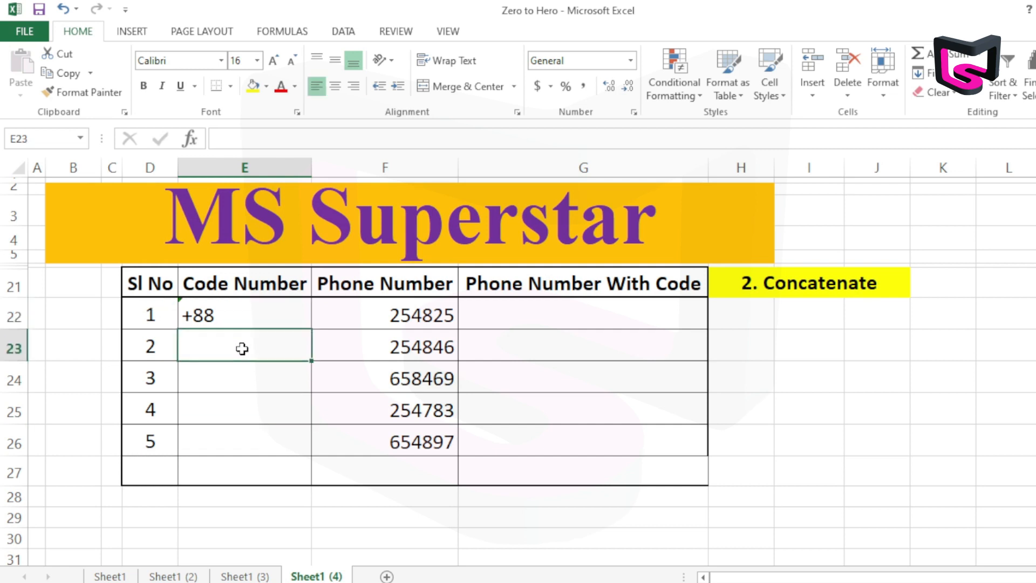
type("+88")
key("Return")
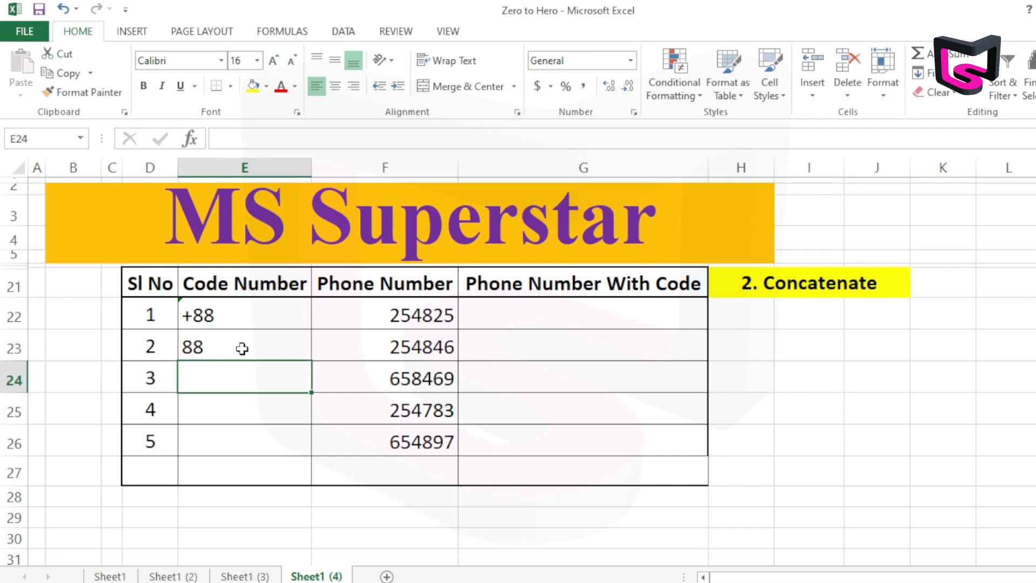
Format E23 as Text and add a plus sign before its code so it reads +88
left_click(252, 342)
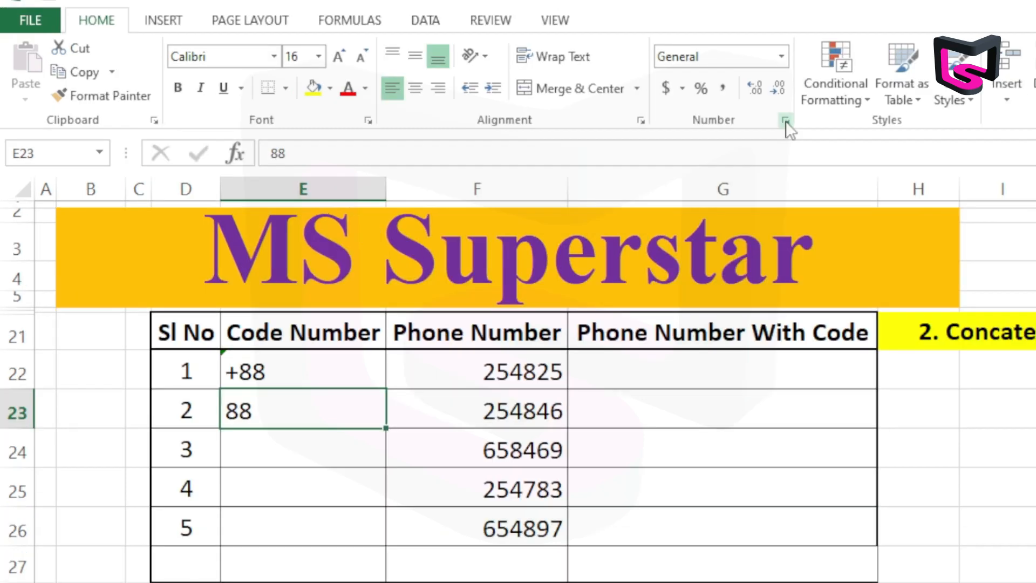
left_click(786, 121)
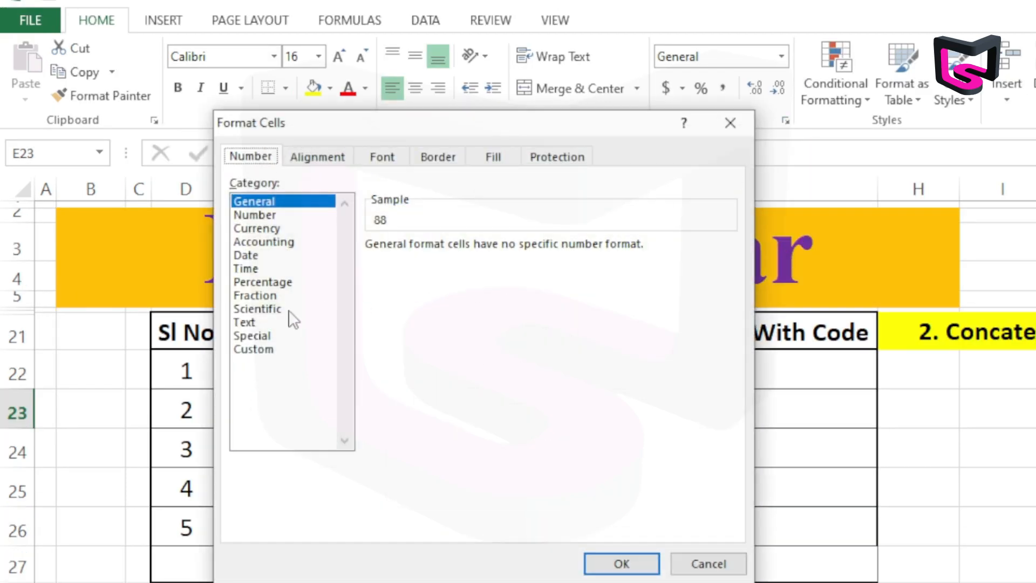
left_click(262, 324)
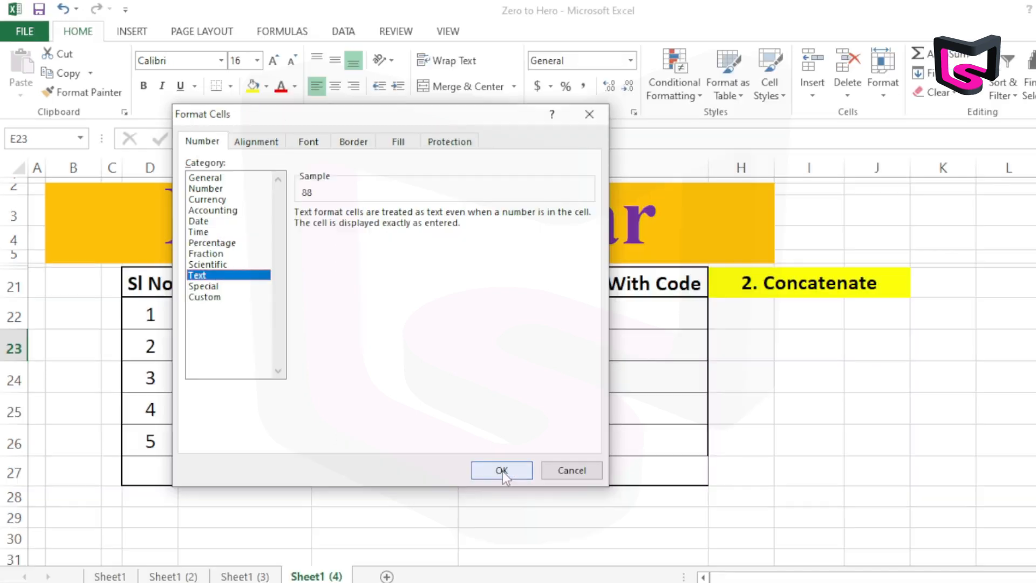
left_click(621, 563)
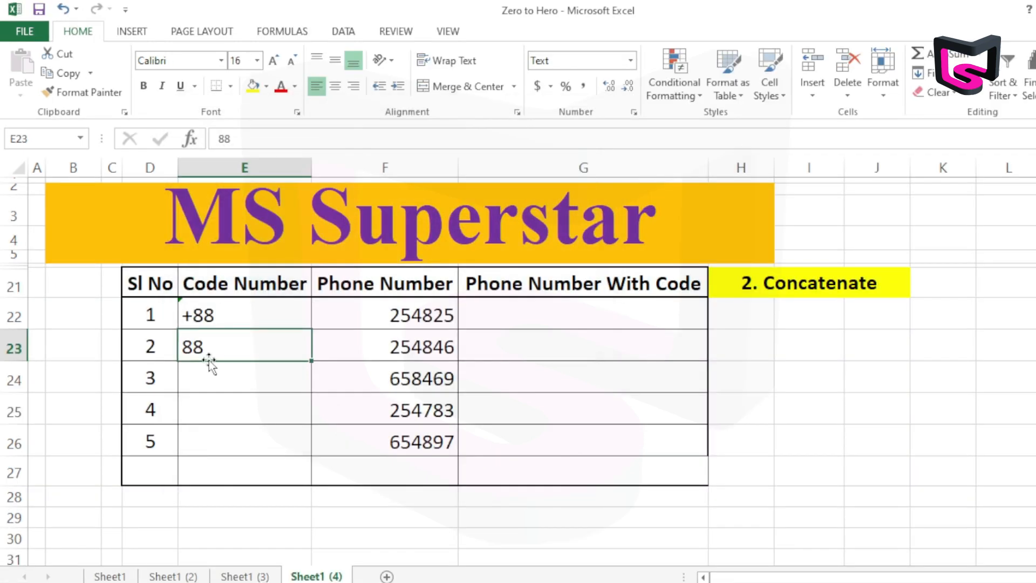
double_click(185, 346)
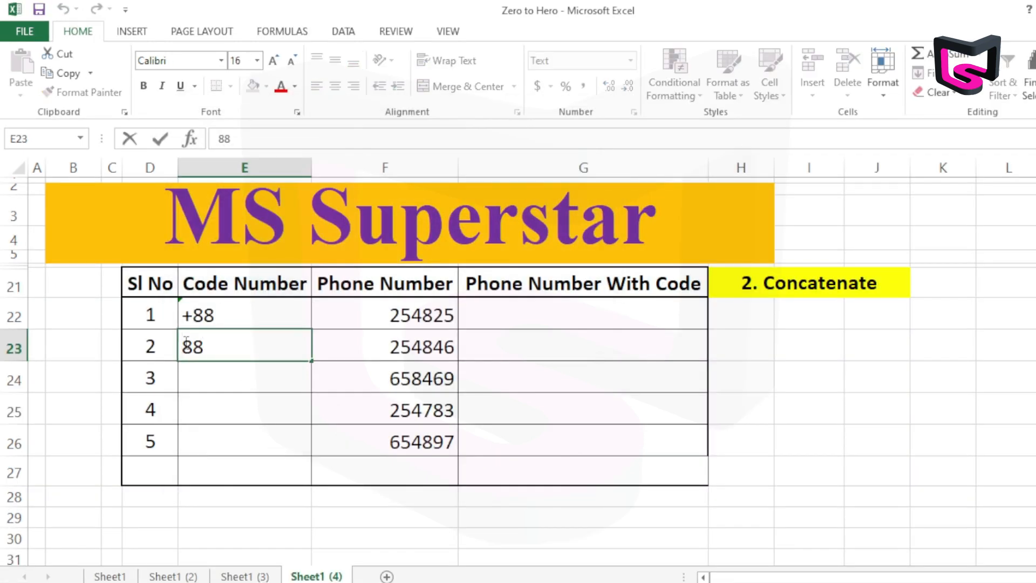
type("+")
key("Return")
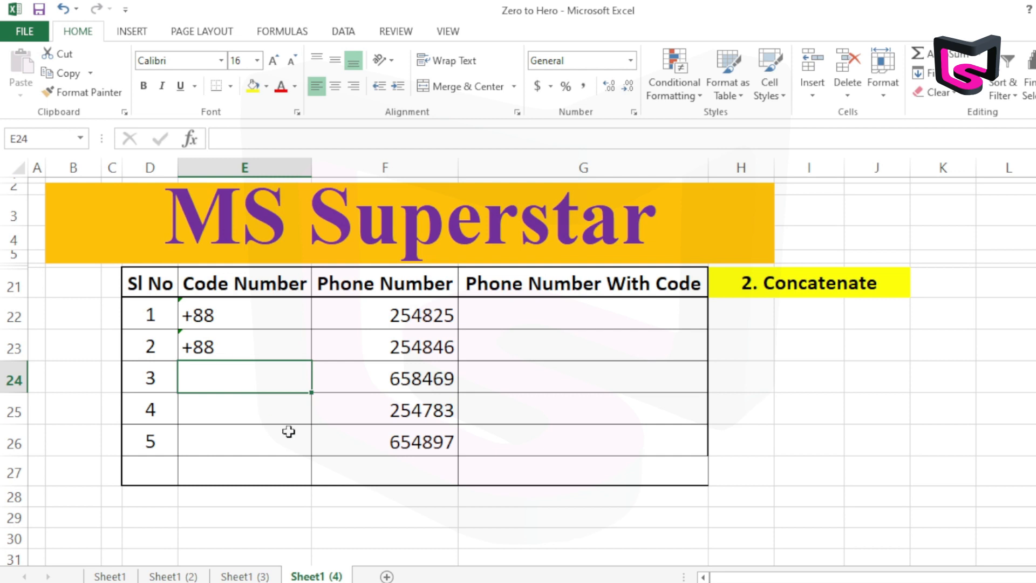
Try entering 088 as the code in E24, and clear that cell again
left_click(266, 331)
left_click(246, 305)
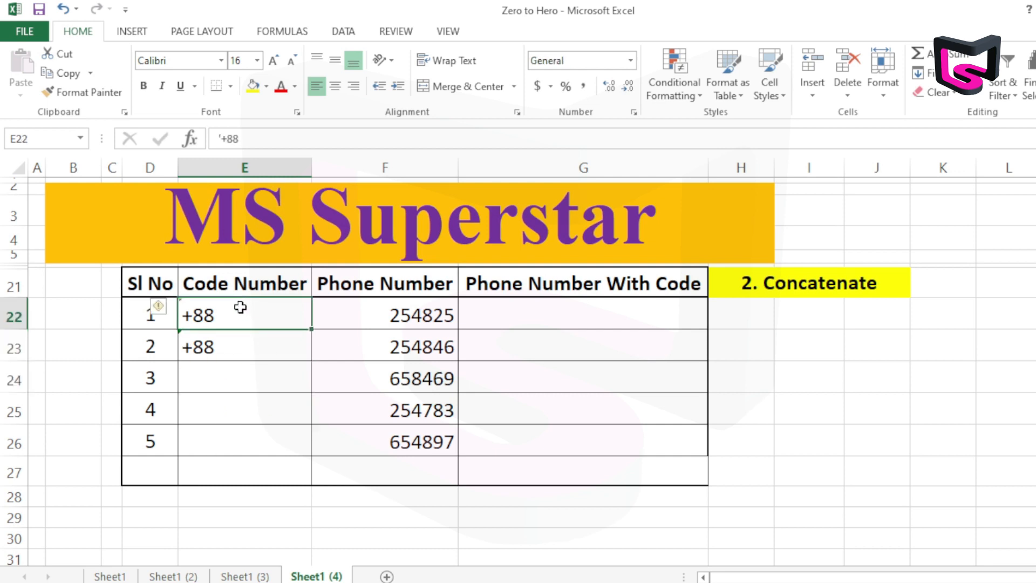
left_click(233, 372)
type("088")
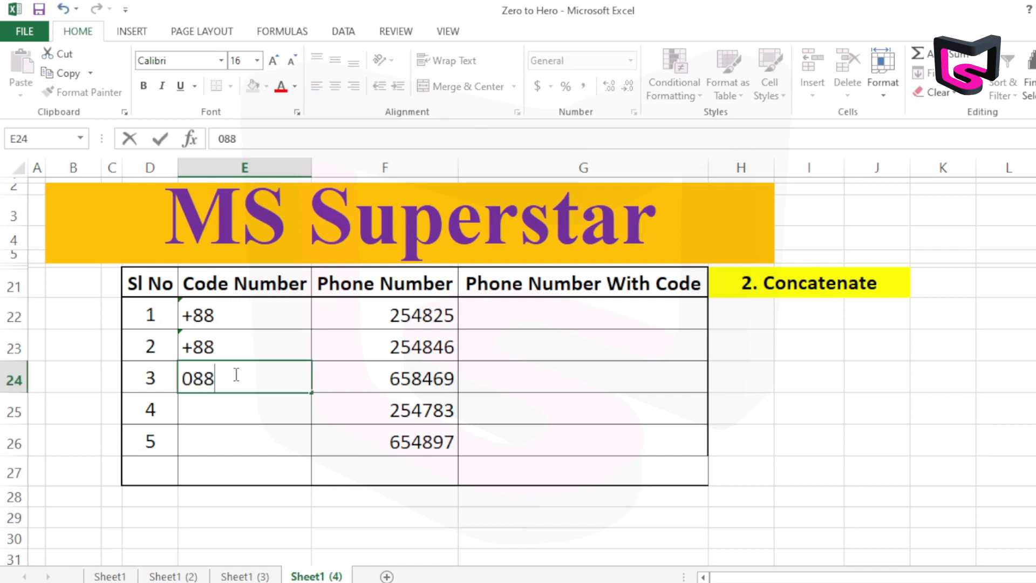
key("Return")
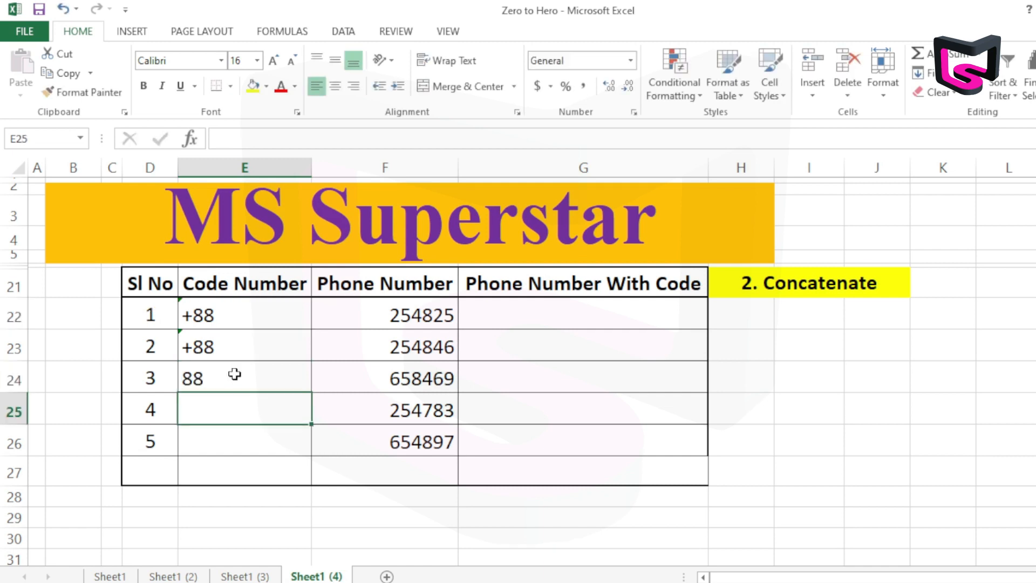
left_click(234, 374)
key("Delete")
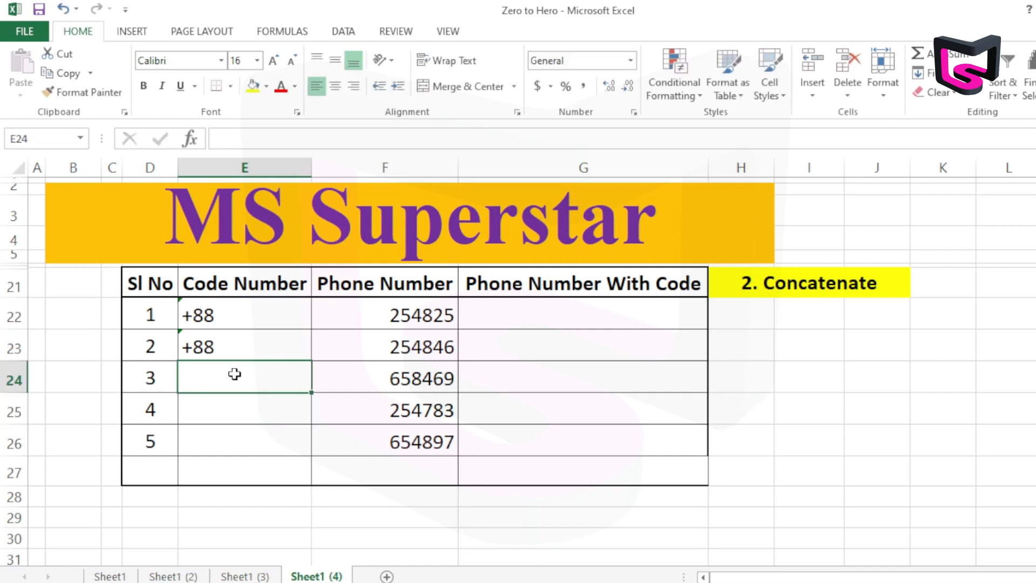
Enter '088 in E24 so the leading zero is stored as text
left_click_drag(219, 317, 217, 351)
left_click(238, 384)
type("'088")
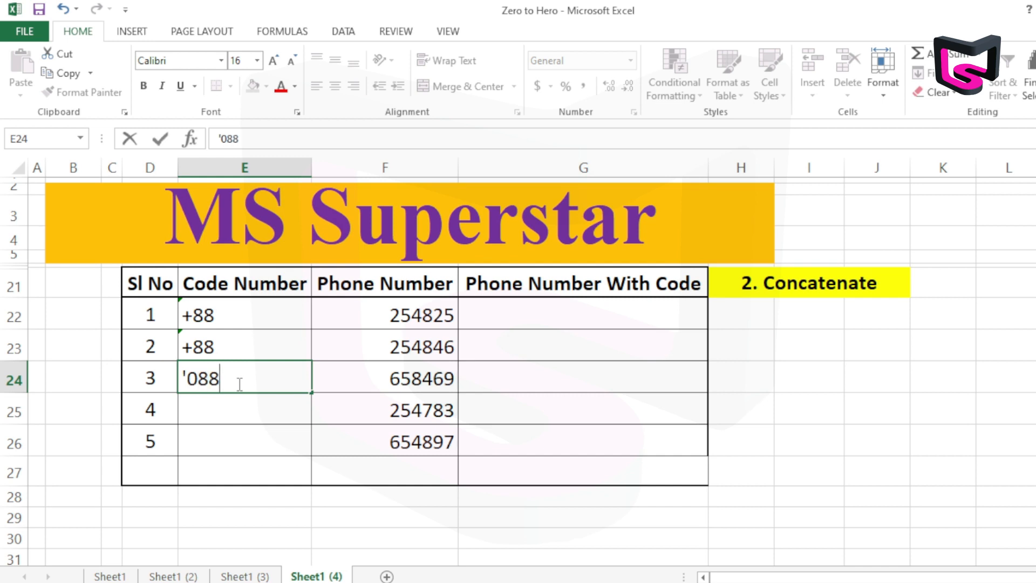
key("Return")
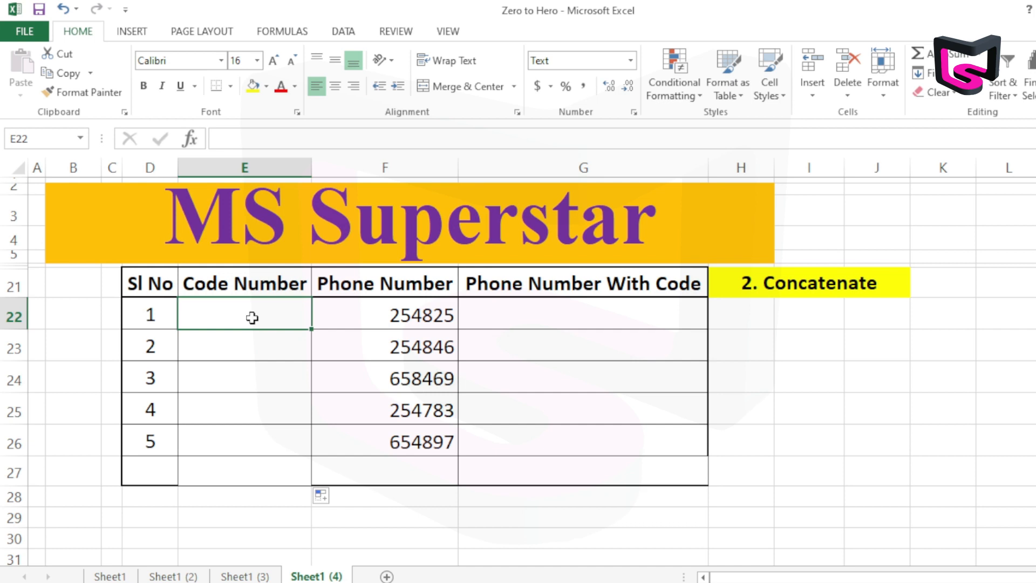
Enter +88 in E22 and fill it down to E27 as copied cells instead of an increasing series
type("+88")
key("Return")
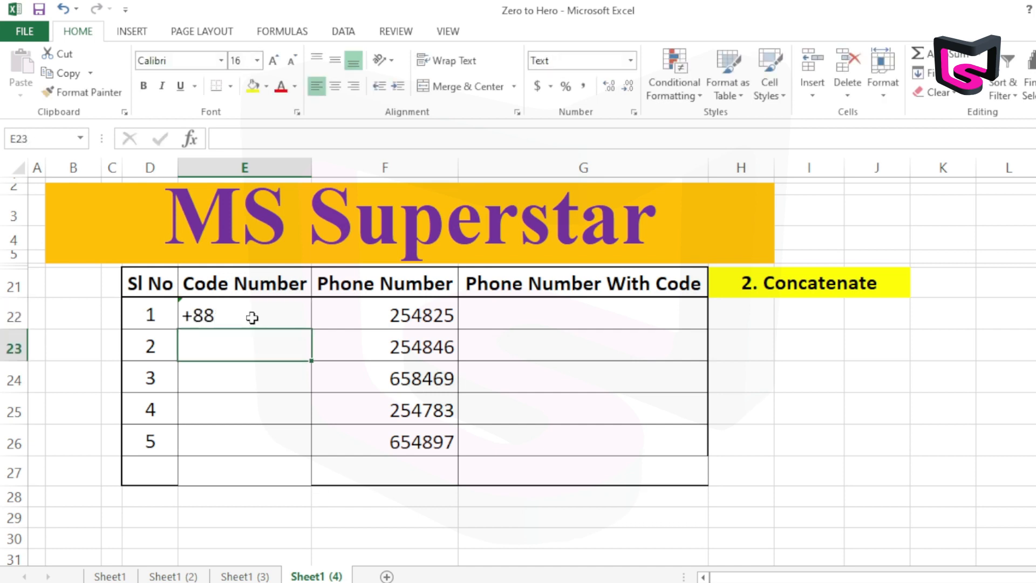
left_click(252, 317)
left_click_drag(311, 329, 298, 471)
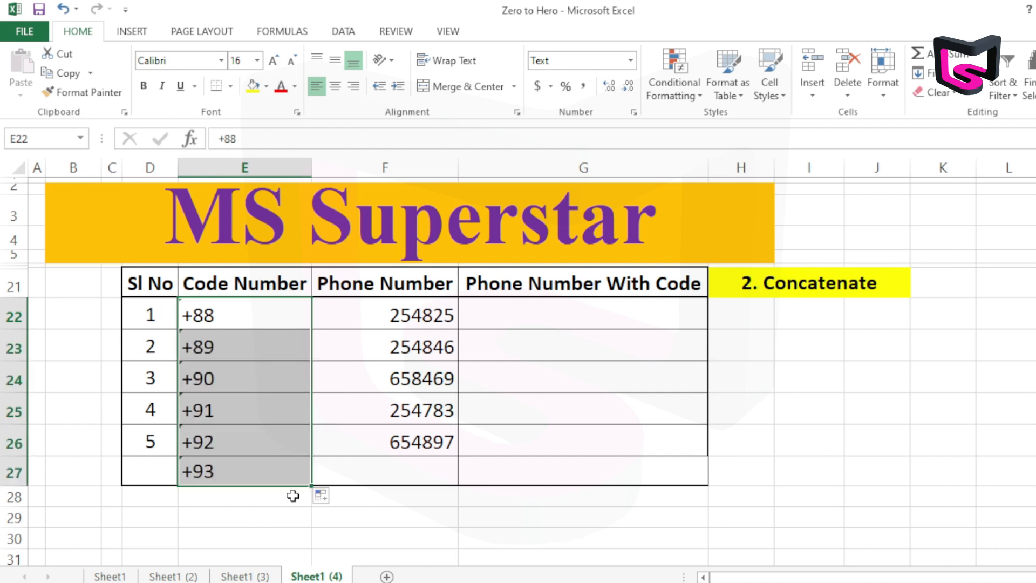
left_click(329, 497)
left_click(350, 515)
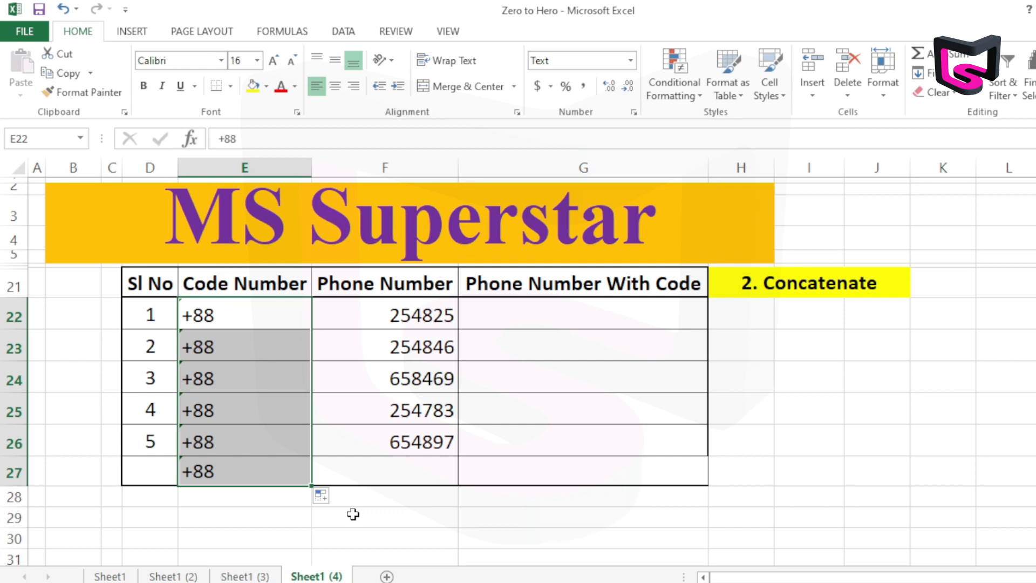
Enter the formula =CONCATENATE(E22,F22,) in G22 to join the code and phone number, and select G22
left_click(521, 321)
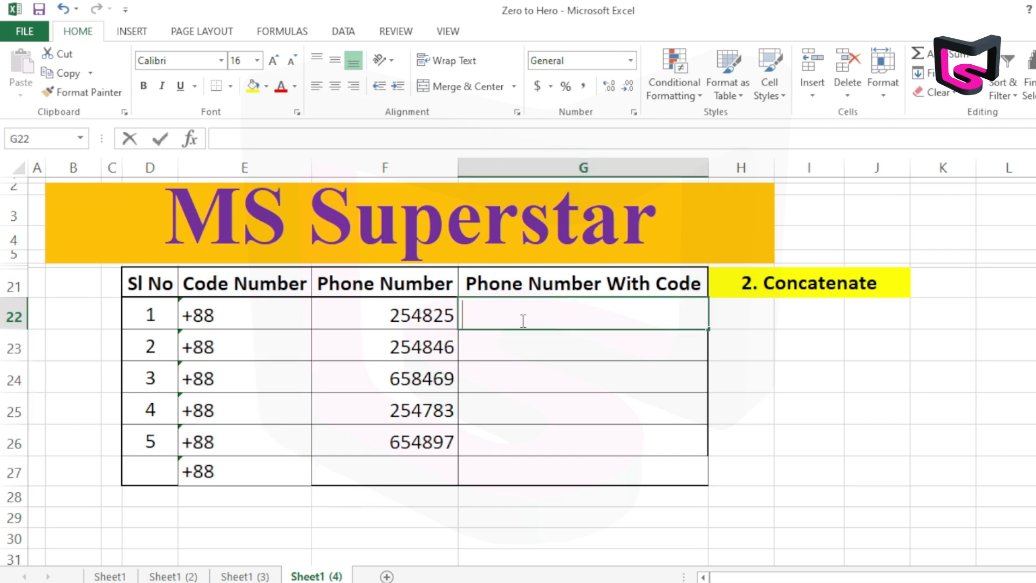
type("=conc")
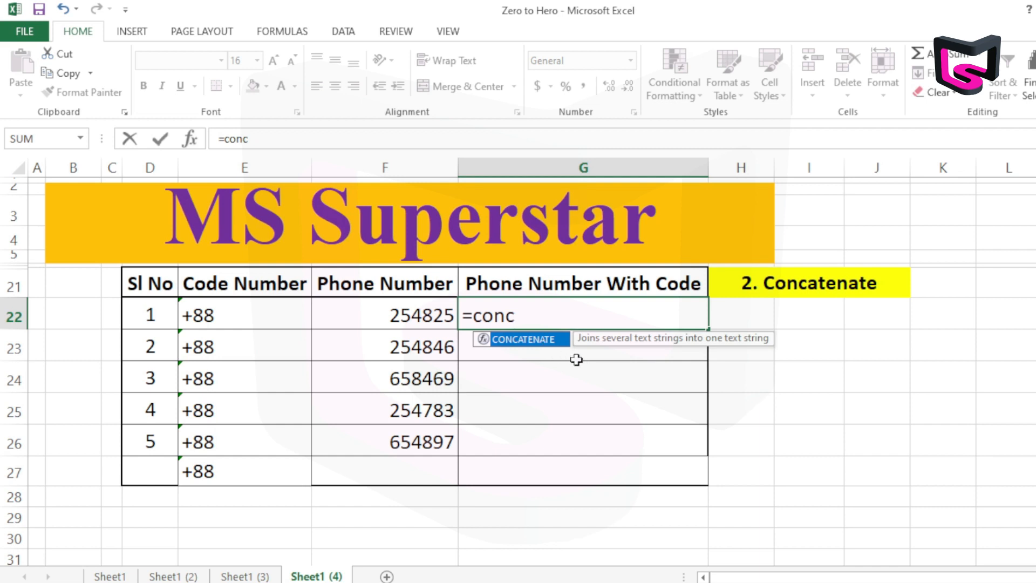
key("Tab")
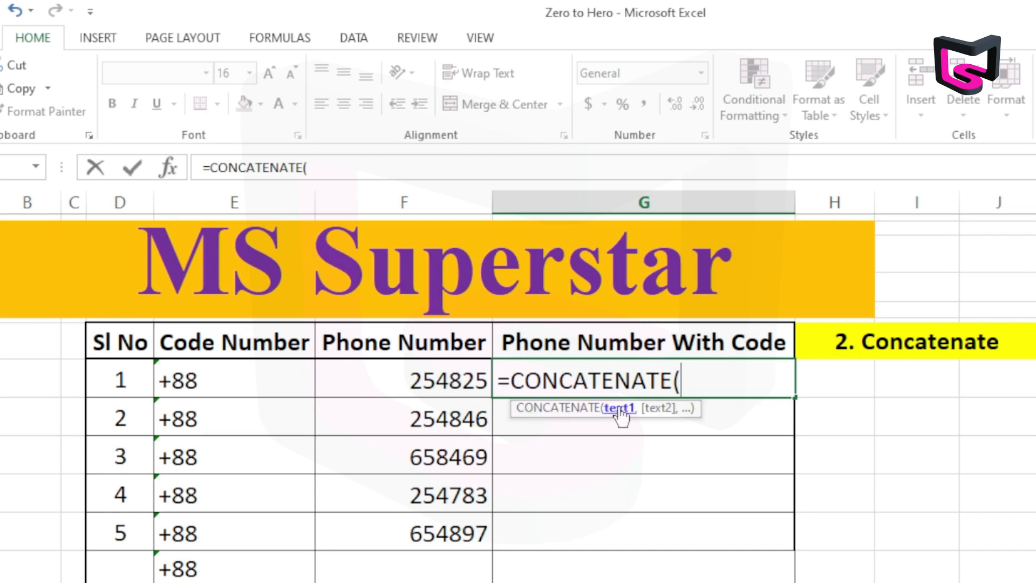
left_click(225, 381)
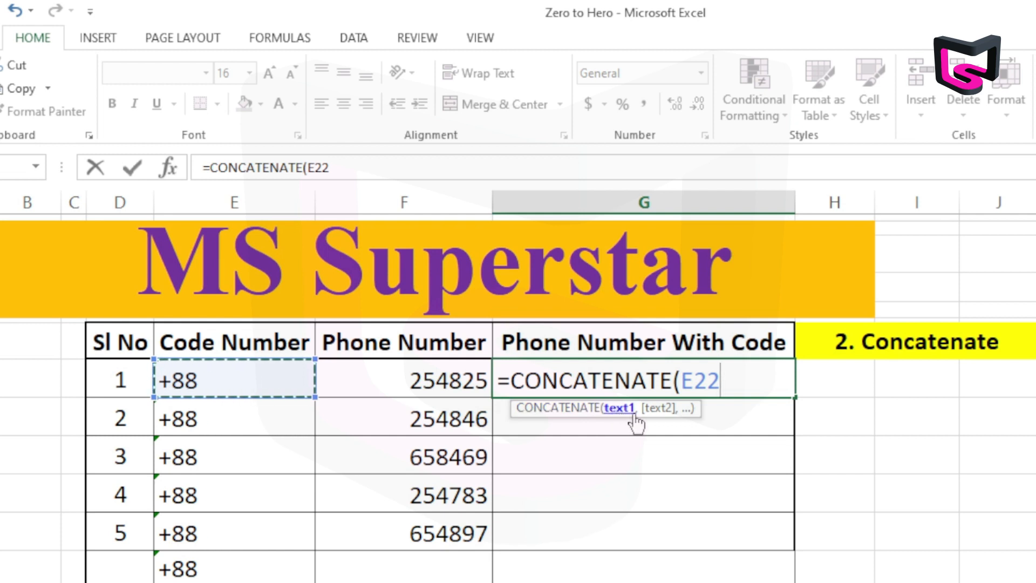
type(",")
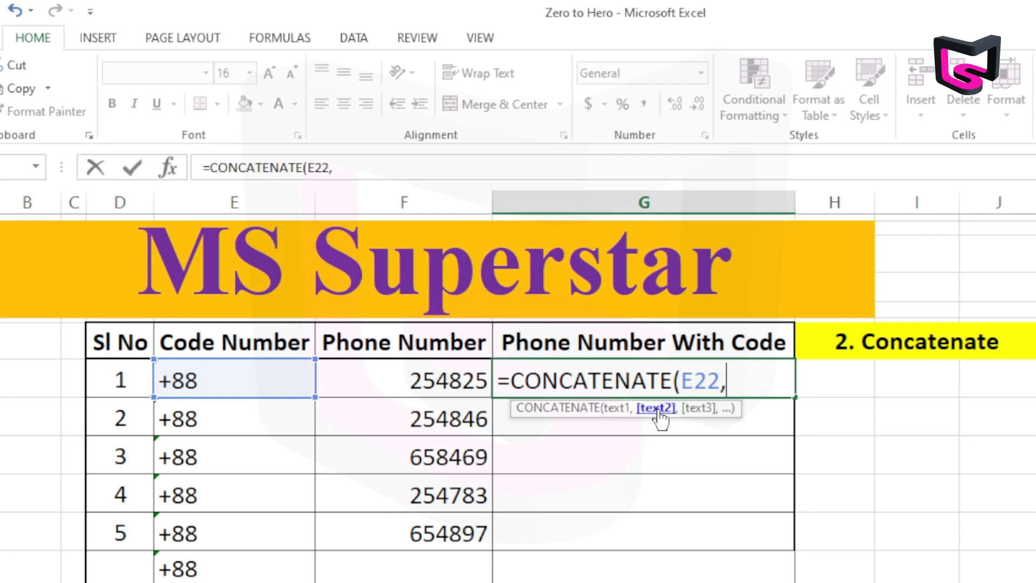
left_click(387, 377)
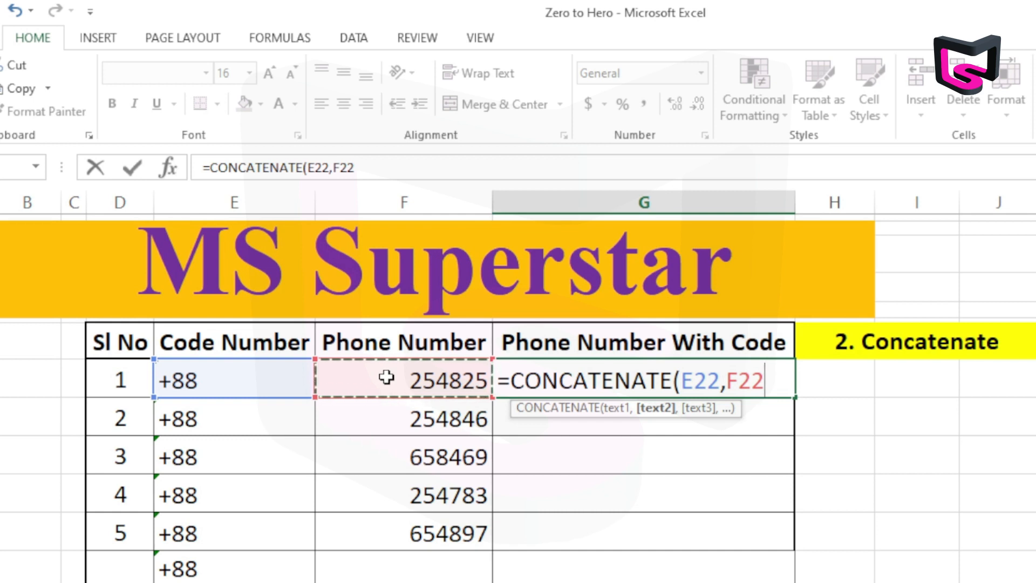
type(",")
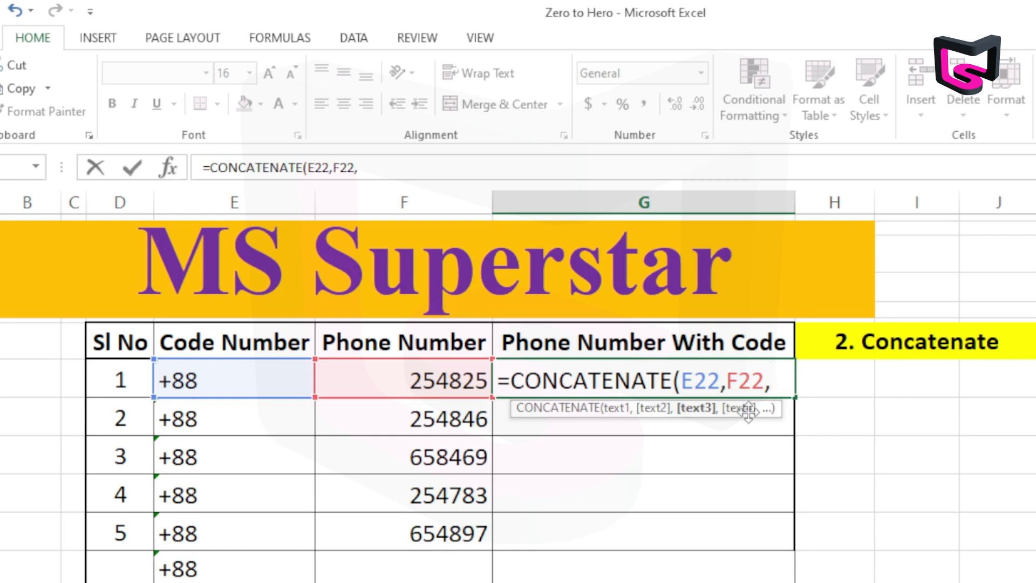
key("Return")
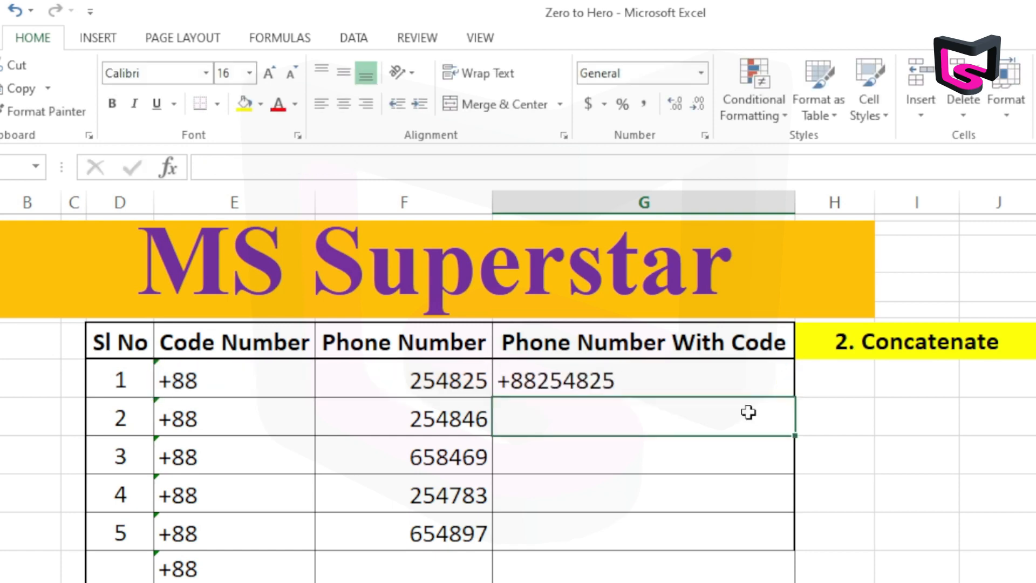
left_click(679, 384)
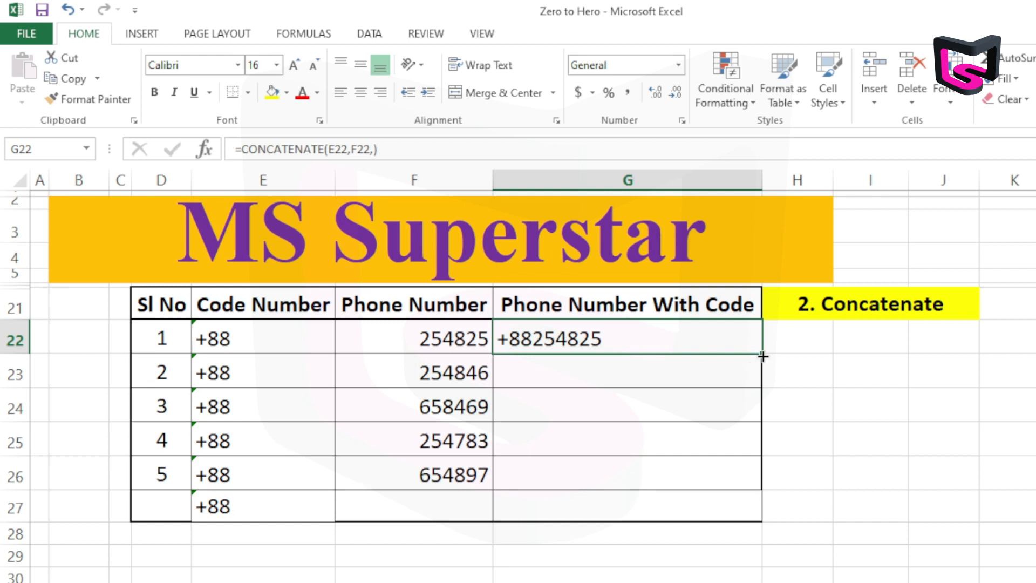
Fill the CONCATENATE formula from G22 down through G27
left_click_drag(761, 355, 748, 507)
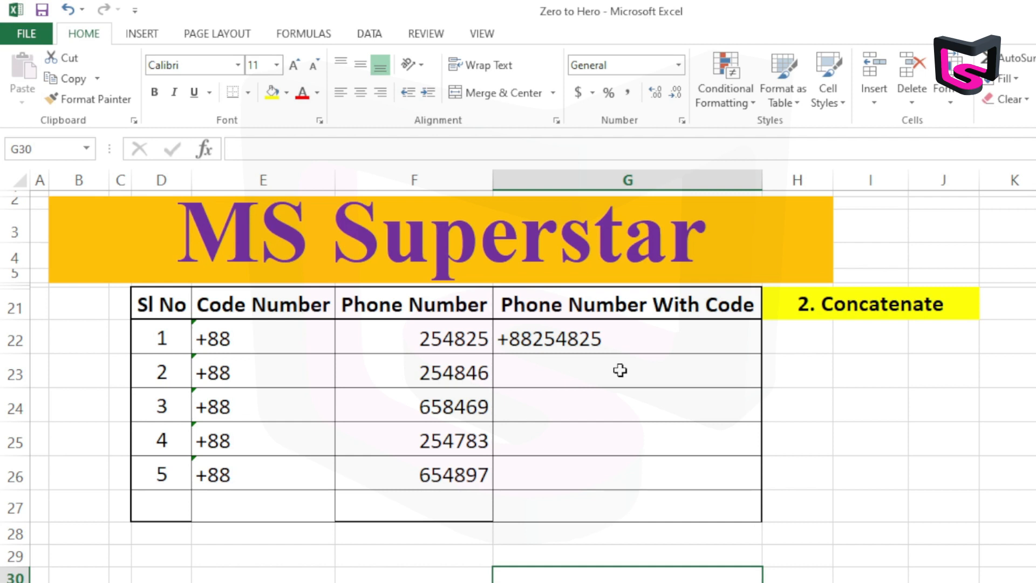
left_click(620, 341)
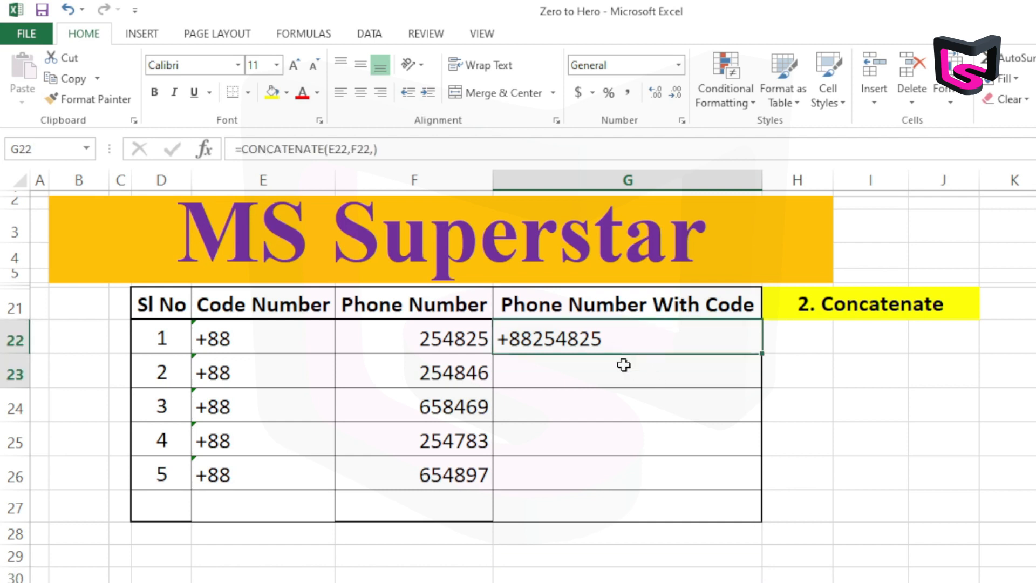
mouse_move(624, 365)
left_mouse_down()
mouse_move(629, 494)
mouse_move(638, 487)
left_mouse_up()
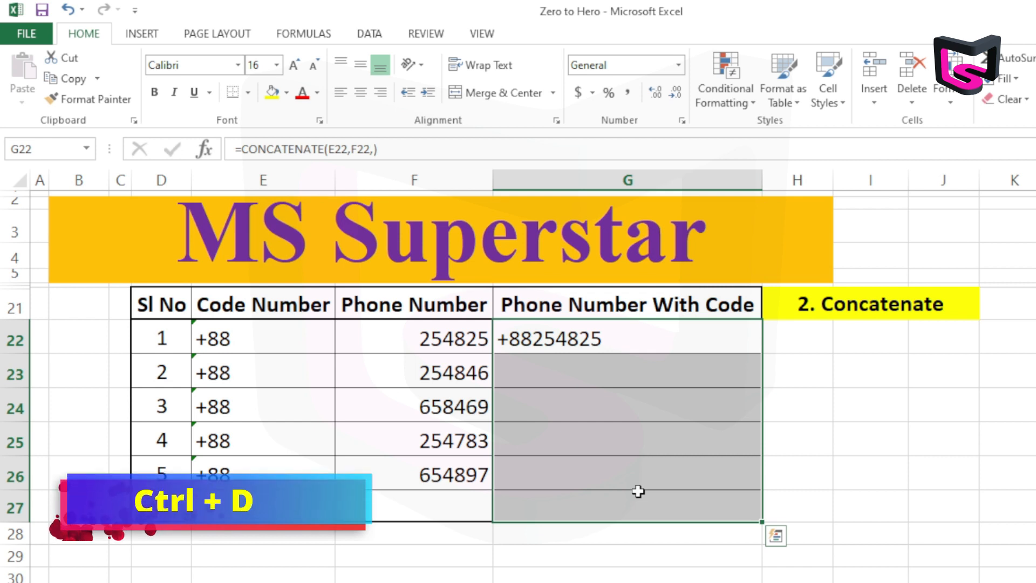
key("ctrl+d")
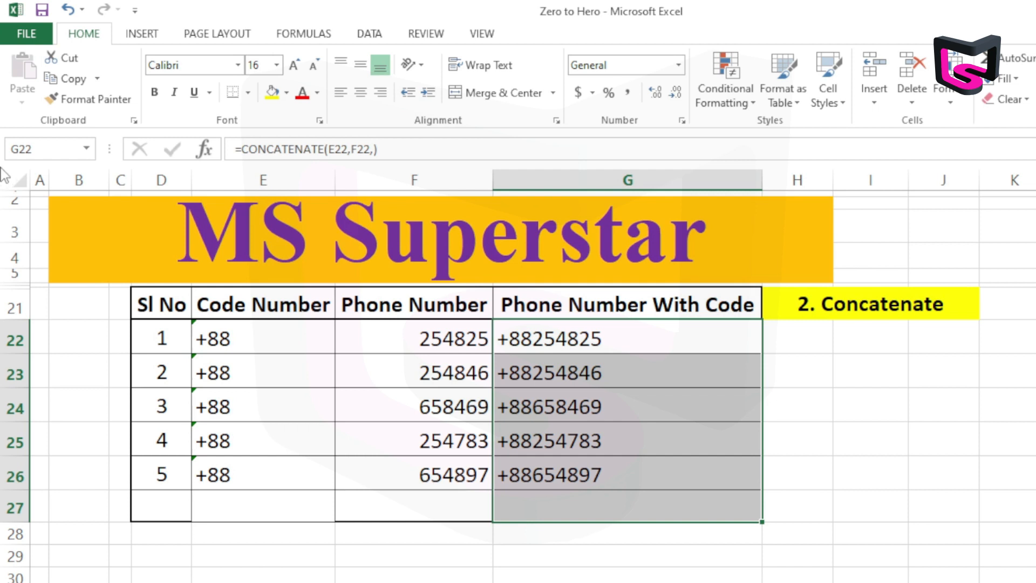
Edit the formula in G22 to =CONCATENATE(E22," ",F22,) so a space separates the code from the phone number
left_click(539, 348)
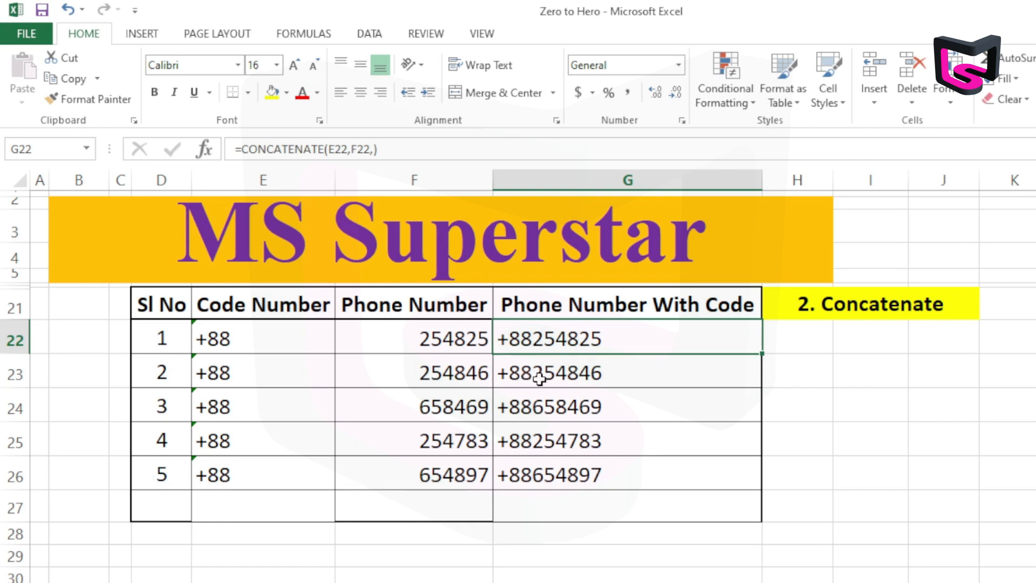
double_click(577, 340)
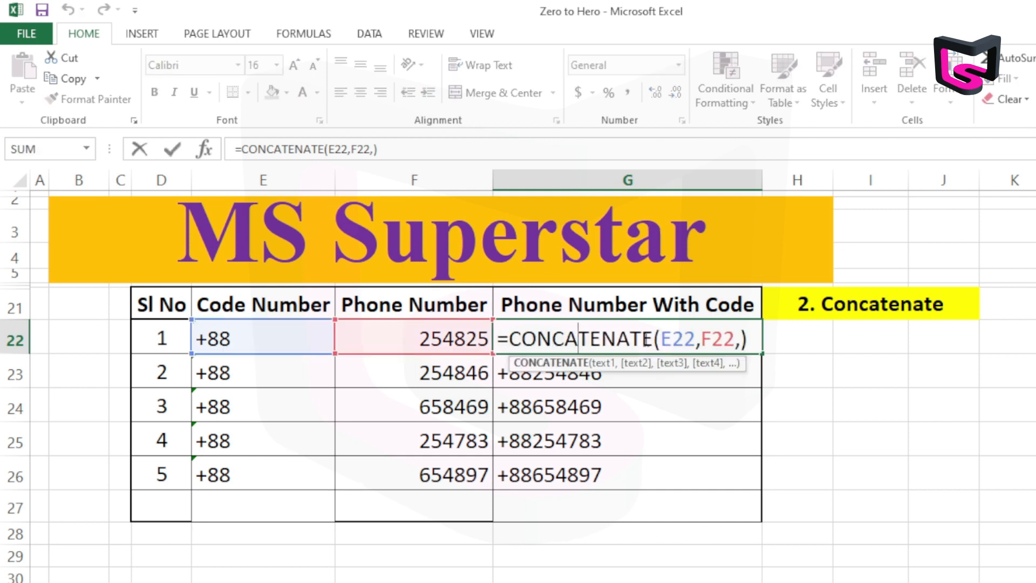
left_click(700, 339)
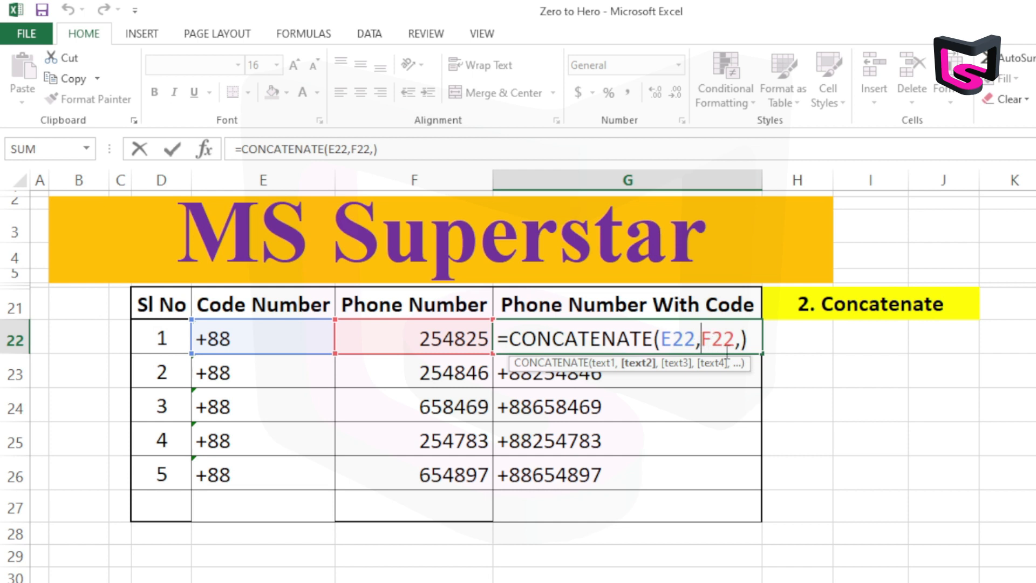
type("\"")
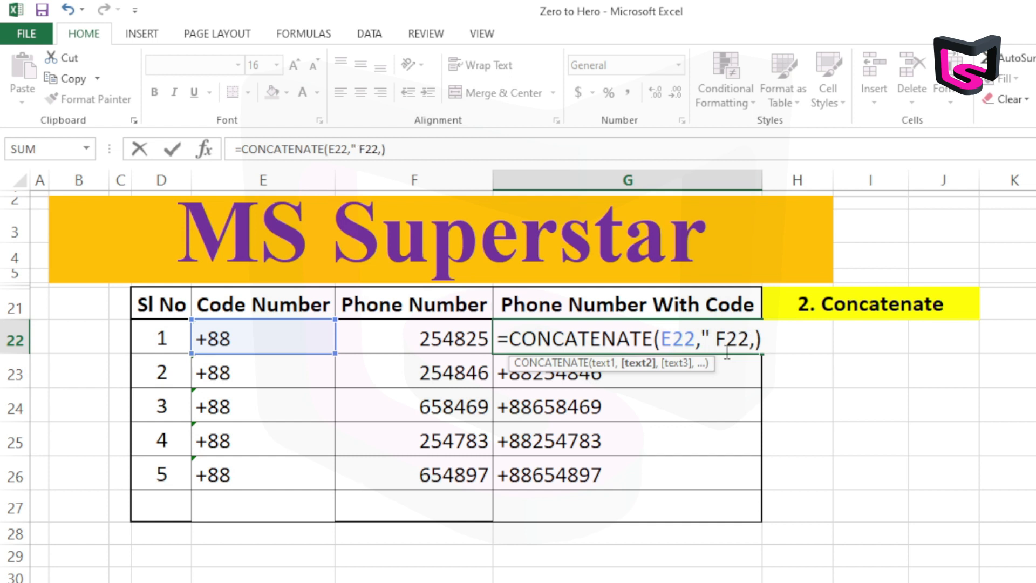
type(" \"")
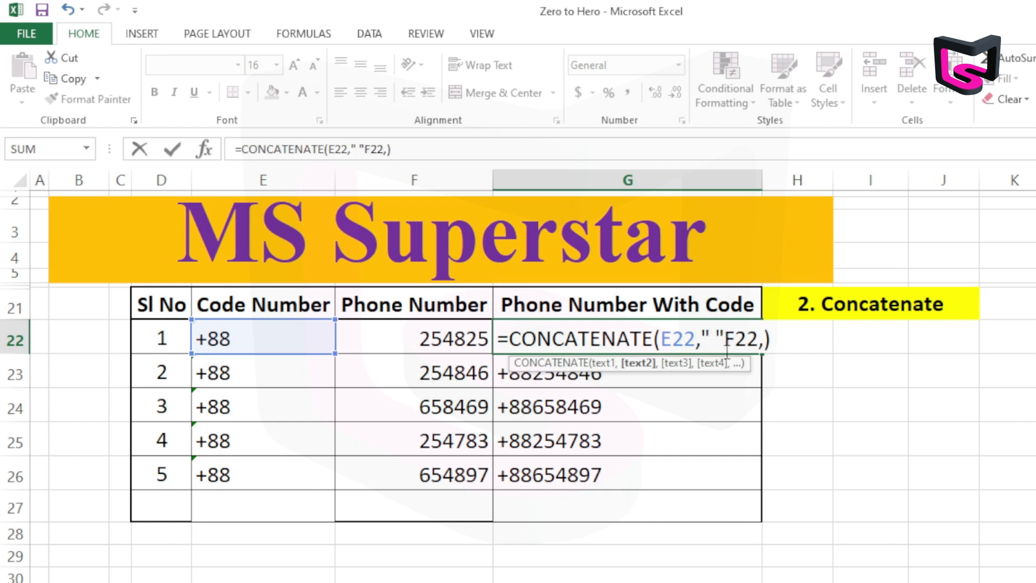
type(",")
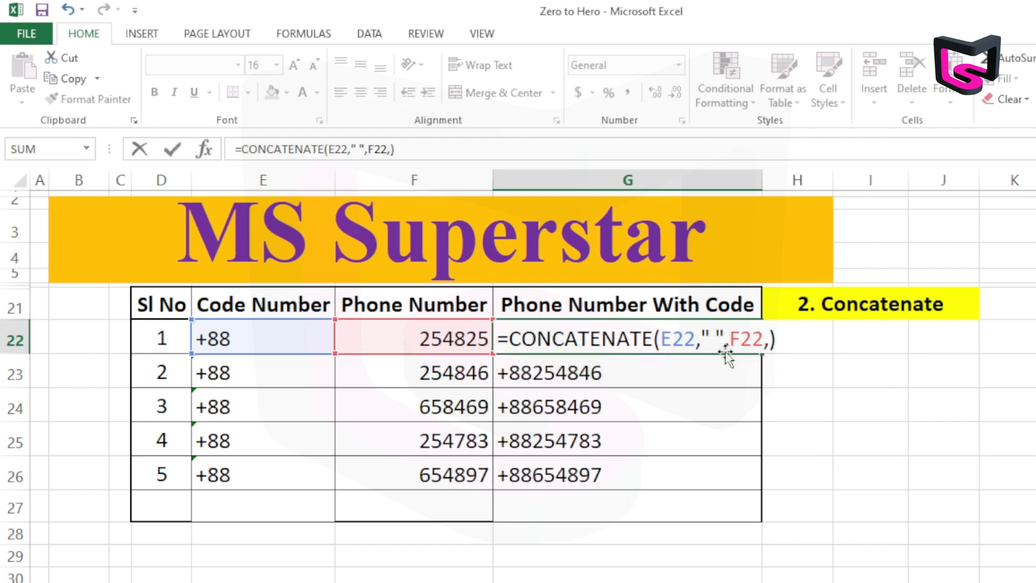
key("Return")
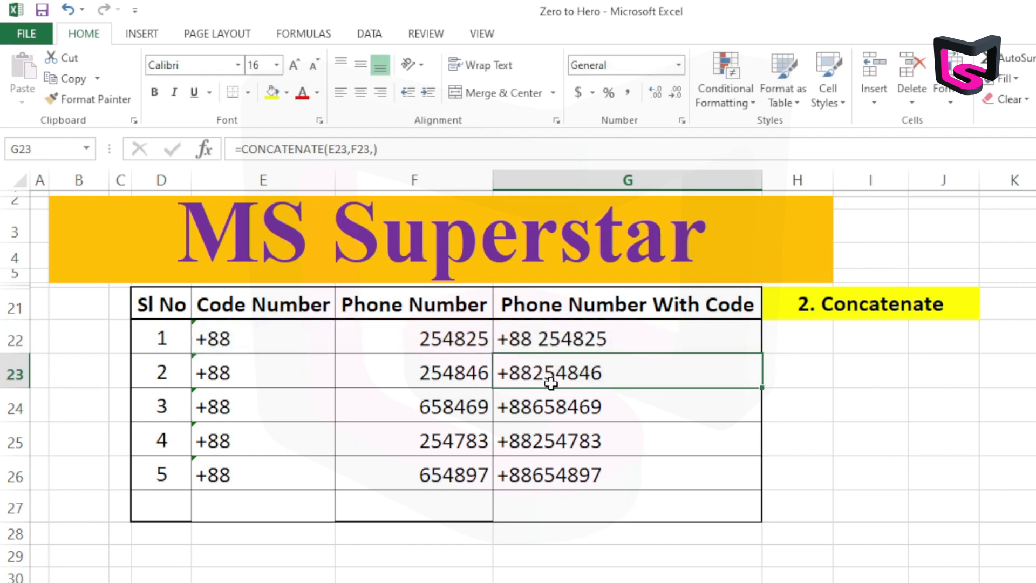
Fill the revised G22 formula with the space down through G26
left_click(554, 348)
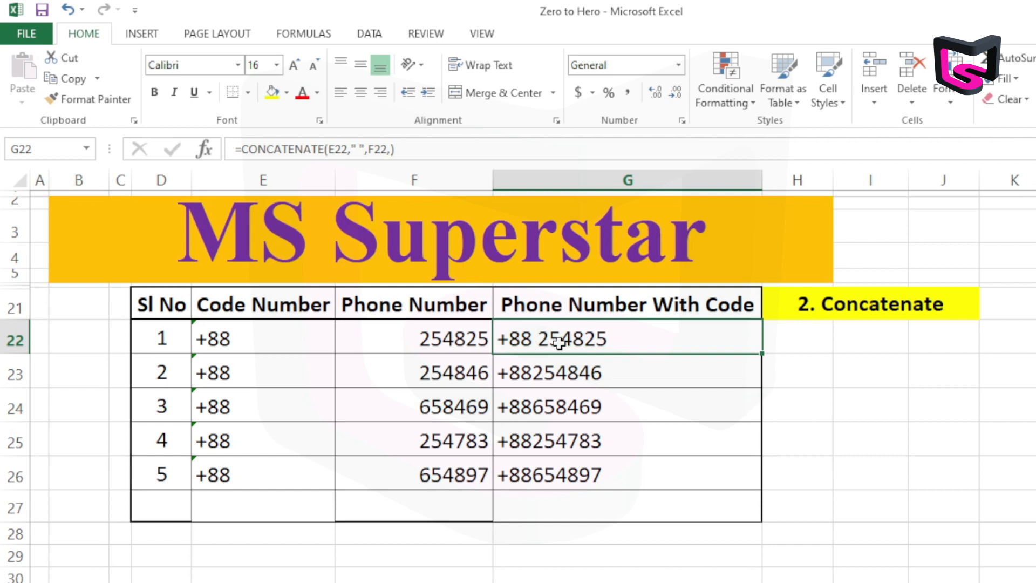
left_click_drag(569, 340, 580, 475)
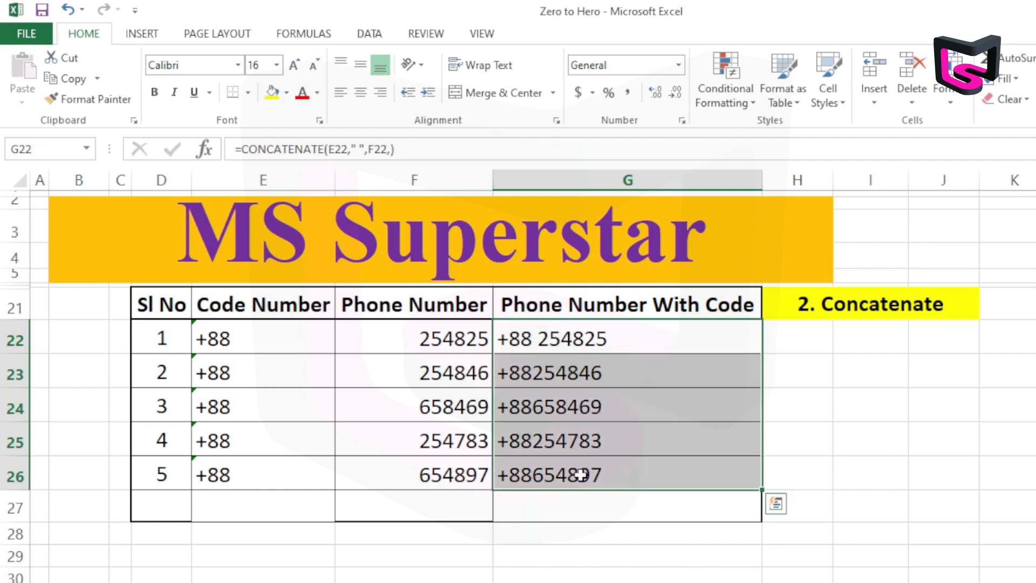
key("ctrl+d")
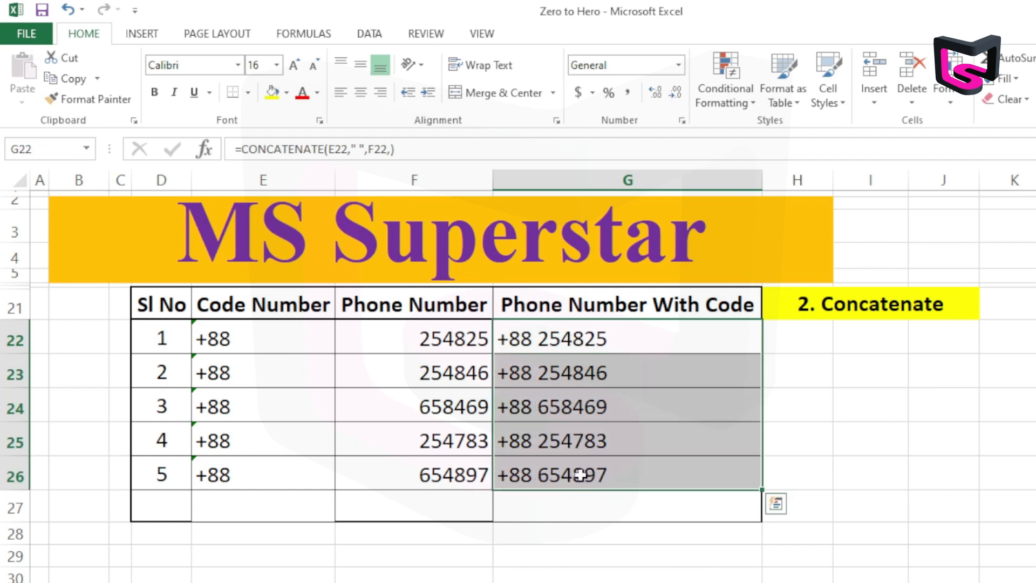
Examine the joined phone numbers and their formulas in the Phone Number With Code column, G22 to G26
left_click(615, 452)
left_click(627, 350)
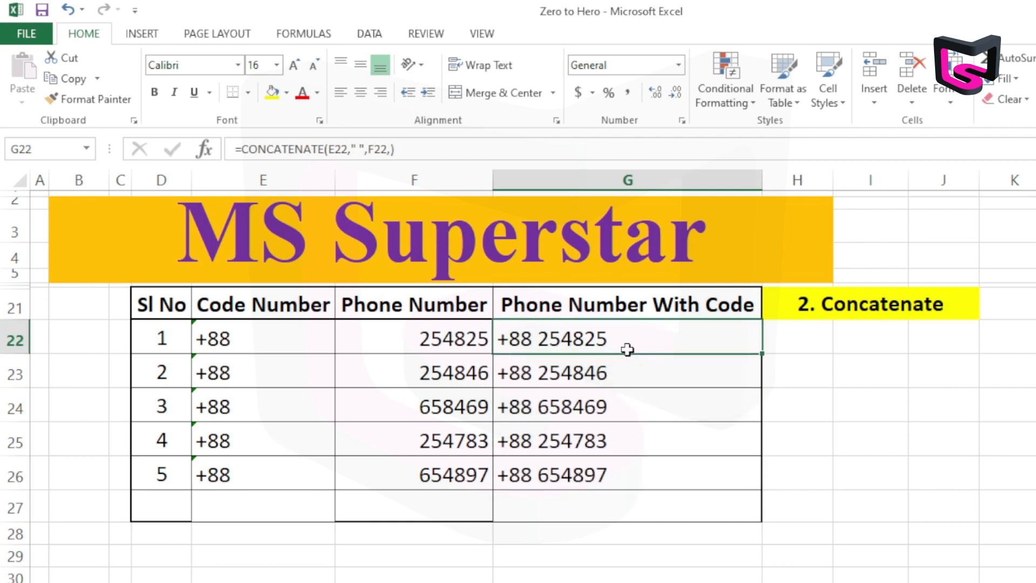
left_click(566, 393)
left_click(583, 335)
left_click(606, 400)
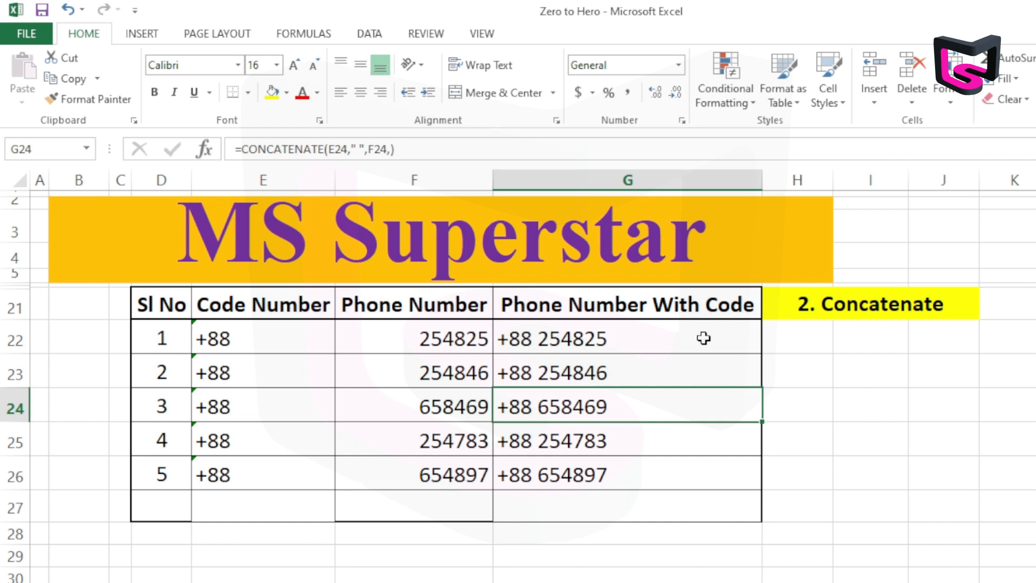
left_click(619, 337)
left_click(520, 379)
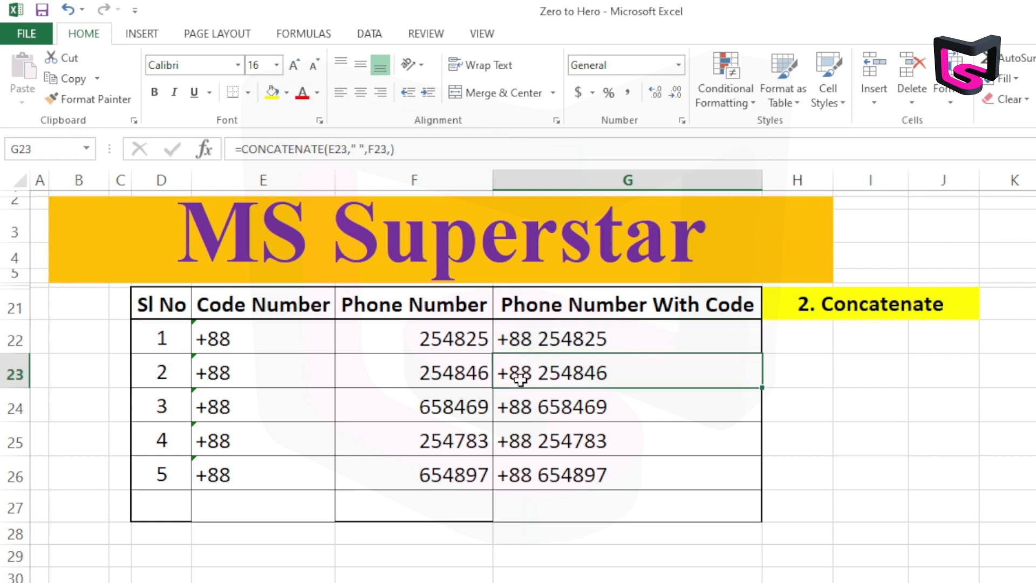
left_click(521, 427)
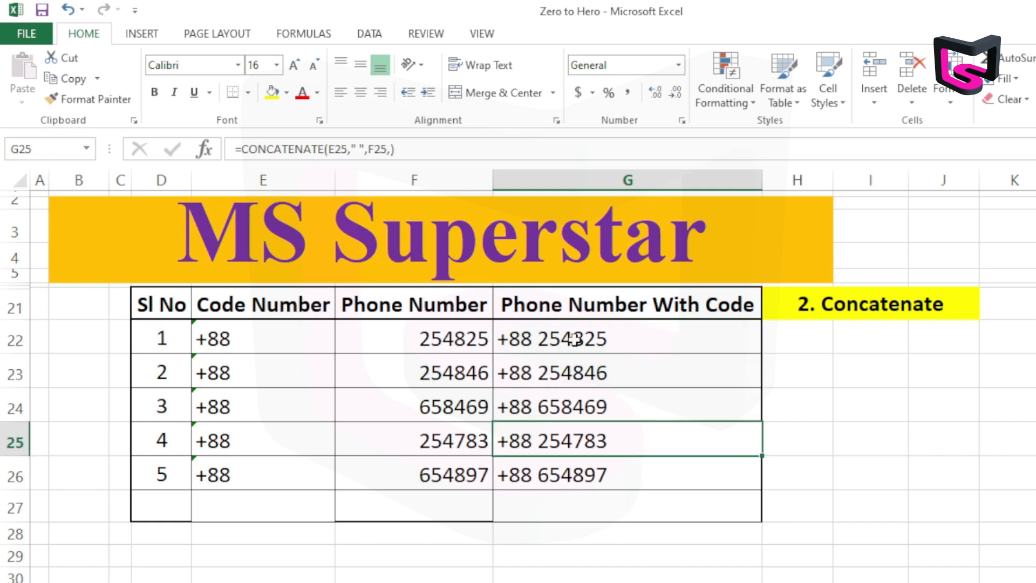
Copy the joined numbers in G22:G26 and paste them as values only, starting at I22
left_click_drag(573, 337, 576, 470)
right_click(576, 470)
left_click(614, 143)
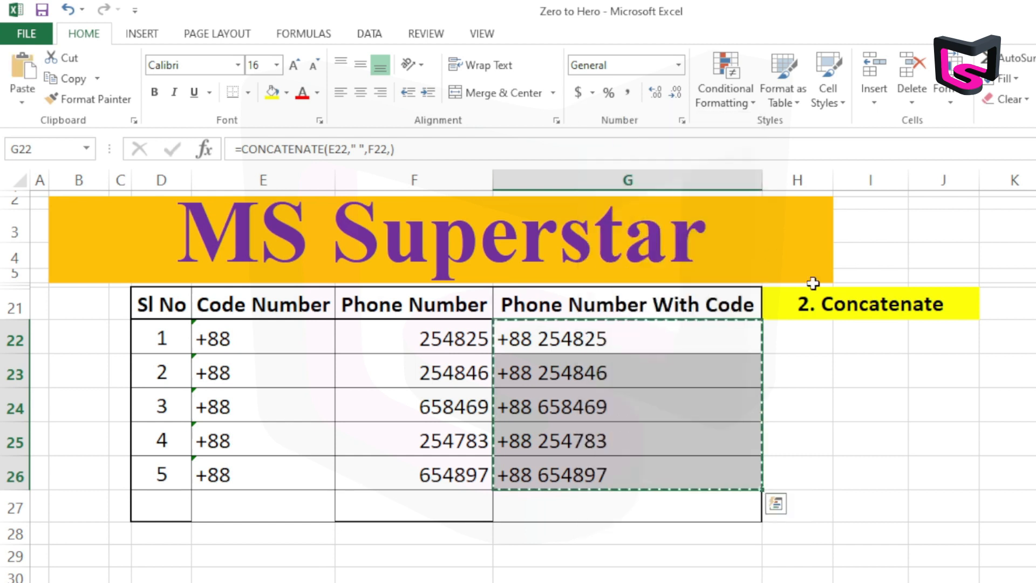
left_click(865, 346)
right_click(862, 340)
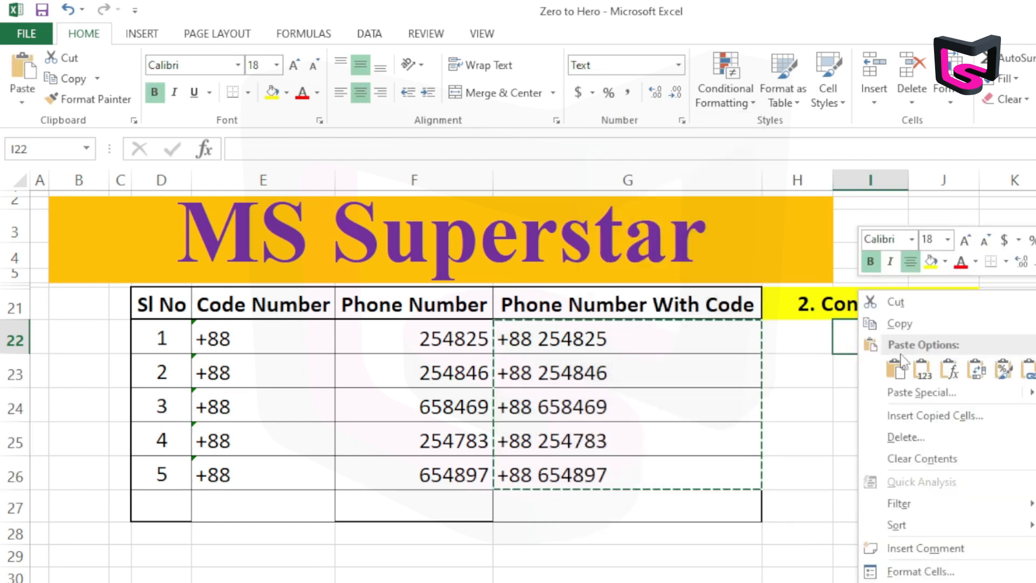
left_click(923, 371)
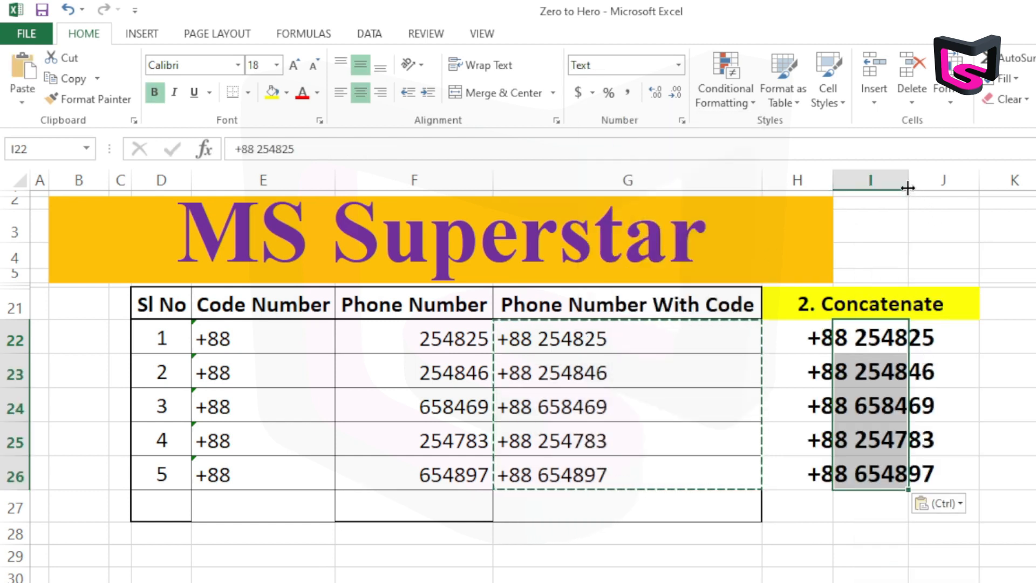
Autofit column I to its contents and check that the pasted cells I22 to I26 hold plain values
double_click(909, 181)
left_click(904, 372)
left_click(896, 337)
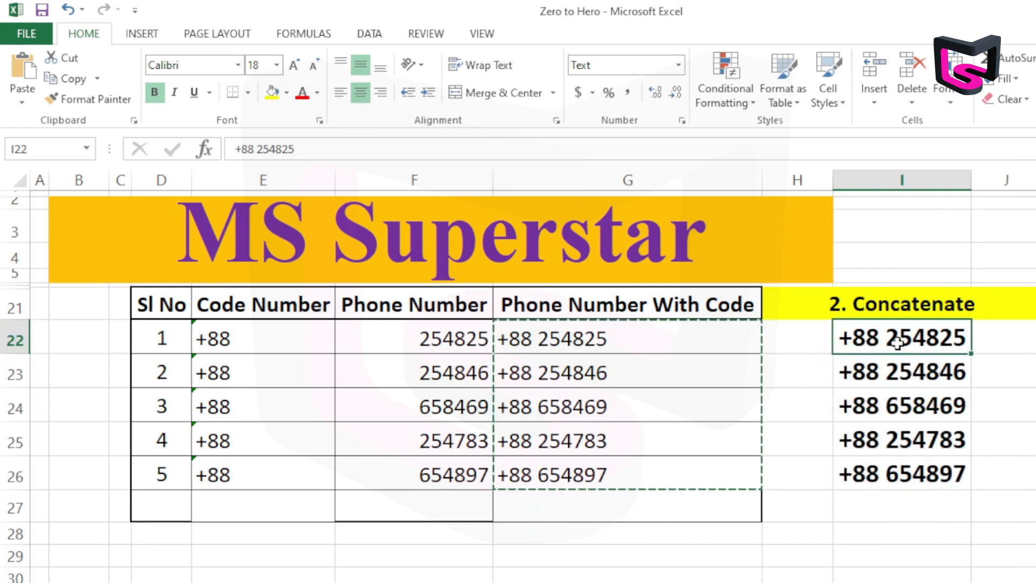
left_click(904, 399)
left_click(906, 453)
left_click(907, 465)
left_click(909, 433)
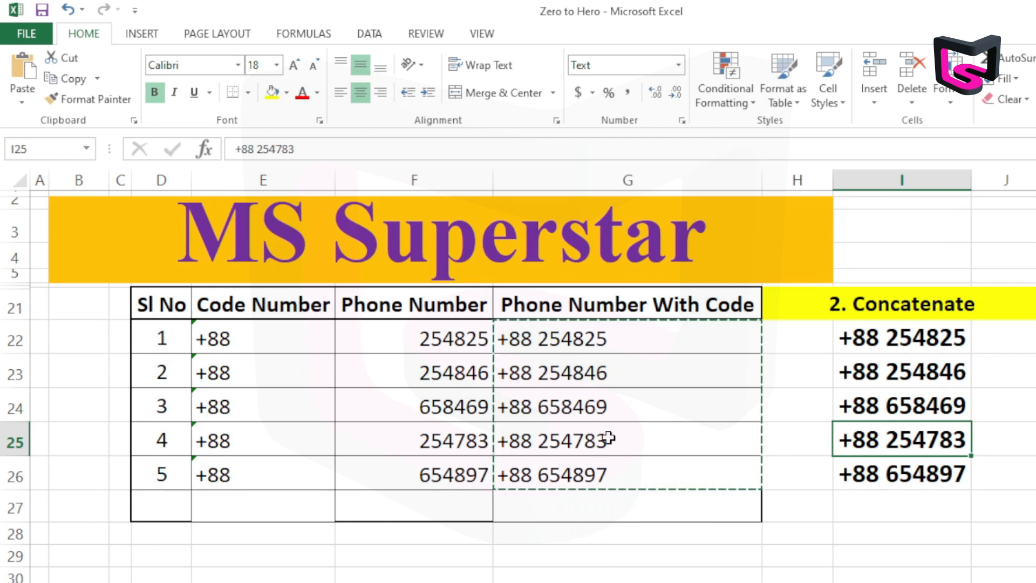
Replace the codes in E22 and E23 with AAA and BBB, checking the formula result in G22
left_click(264, 338)
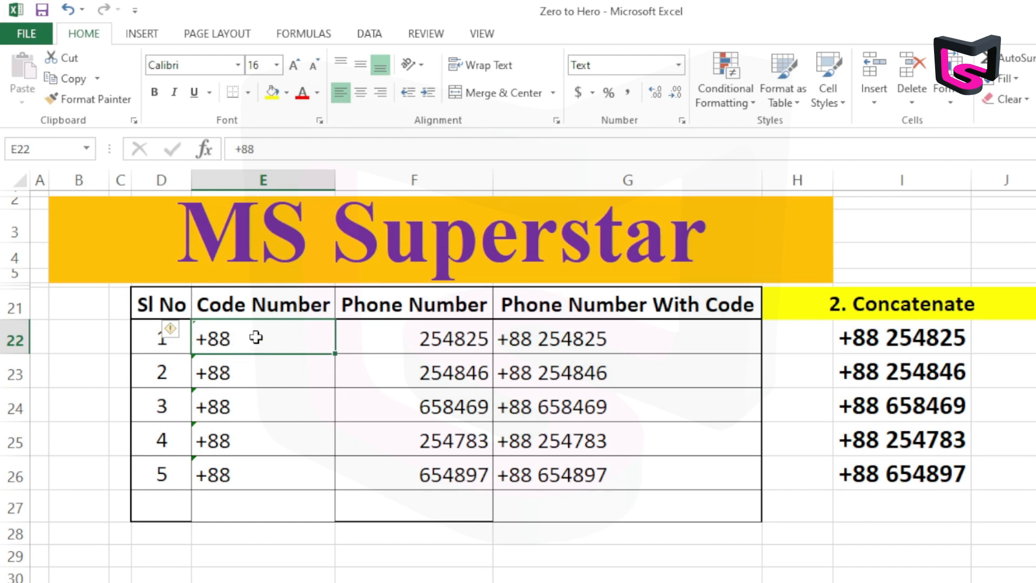
type("AAA")
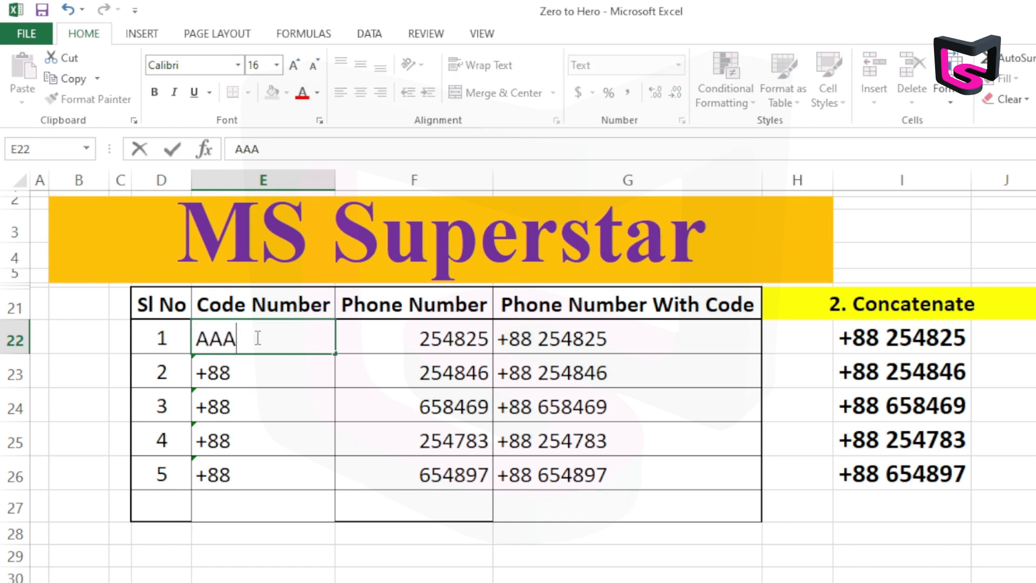
left_click(269, 435)
left_click(593, 348)
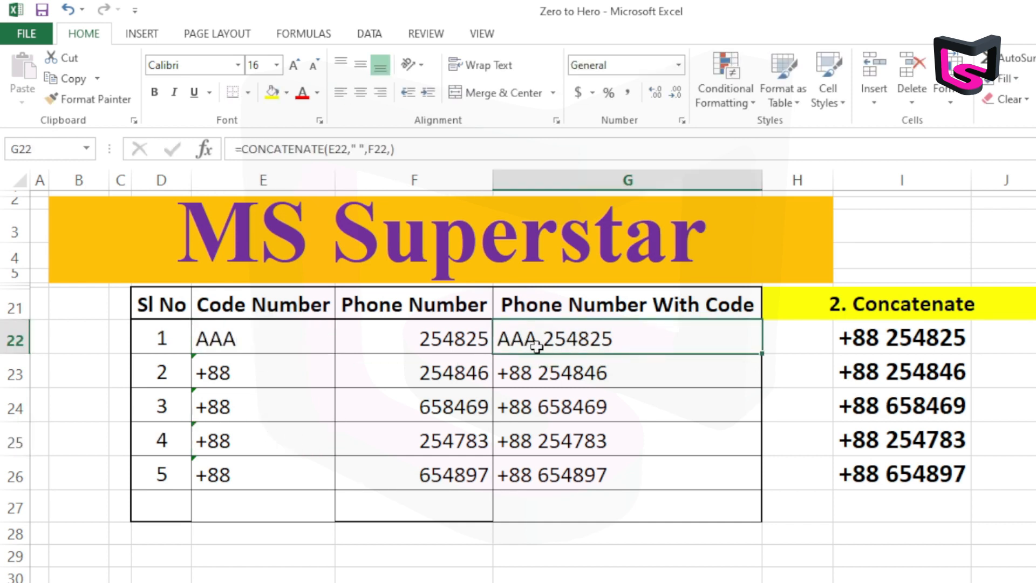
left_click(267, 370)
type("BBB")
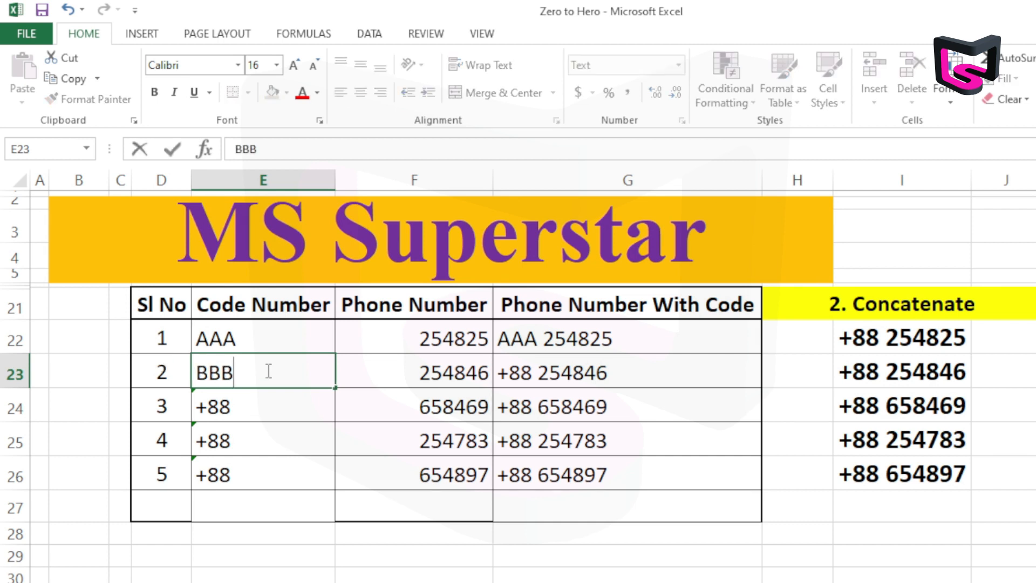
key("Return")
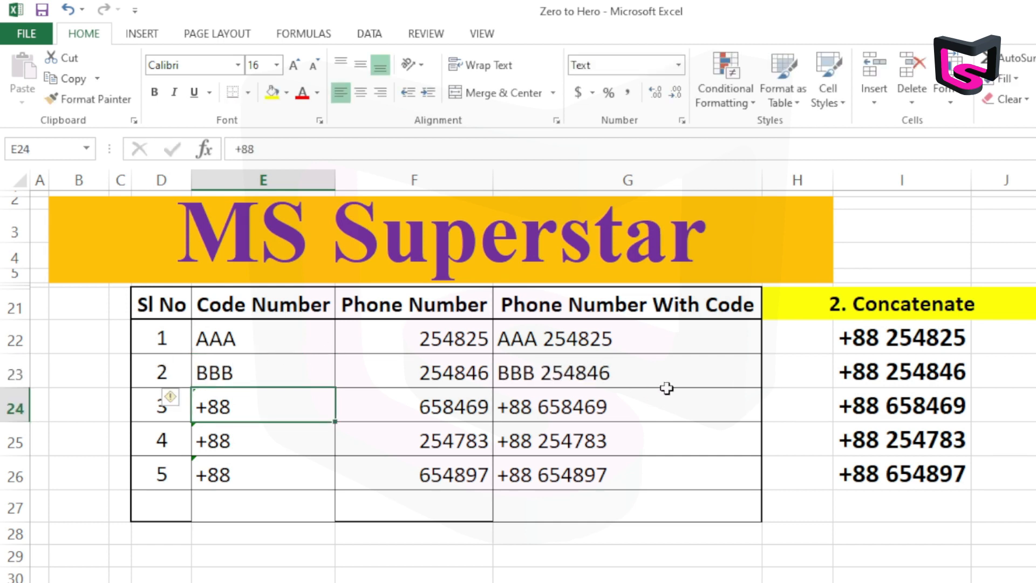
Compare the formula results in column G with the pasted values in column I
left_click(593, 372)
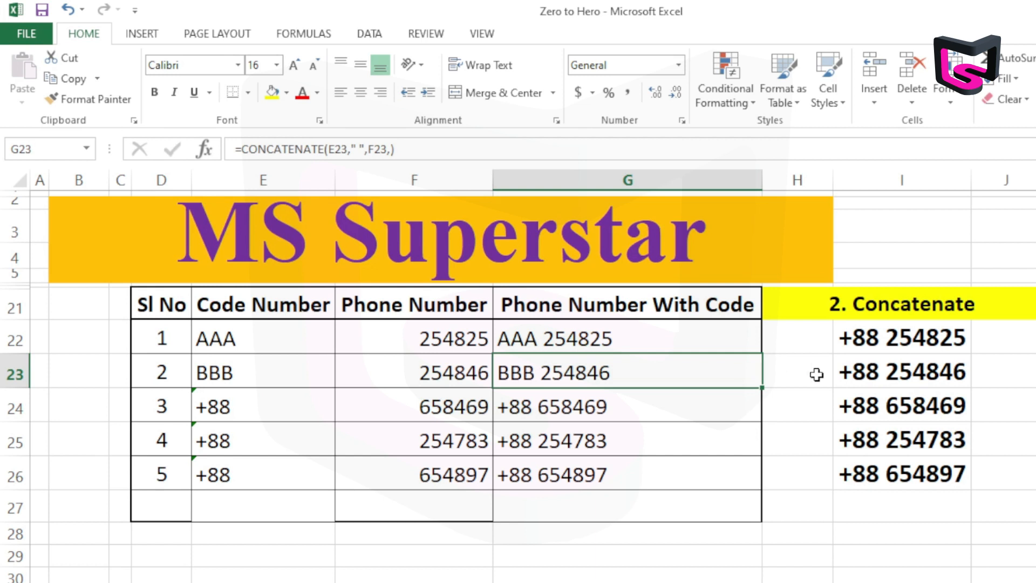
left_click(879, 372)
left_click(556, 372)
left_click(882, 371)
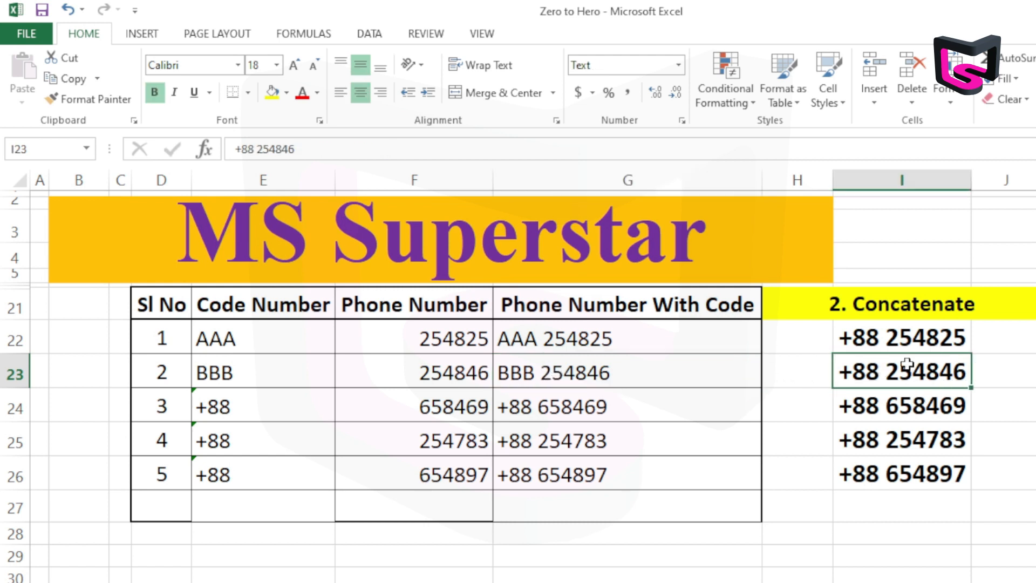
left_click(899, 405)
left_click(906, 430)
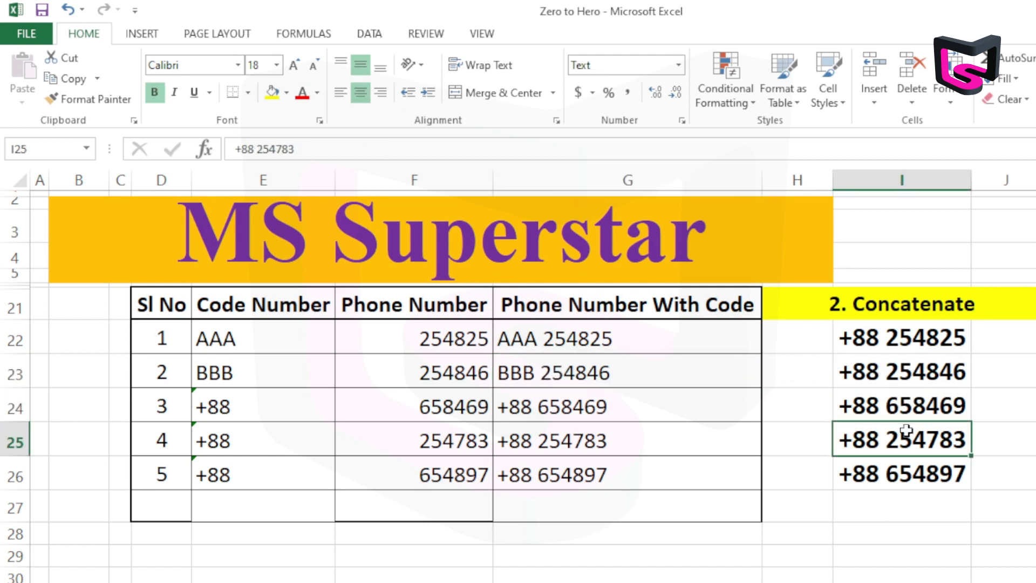
left_click_drag(896, 343, 920, 464)
left_click(504, 401)
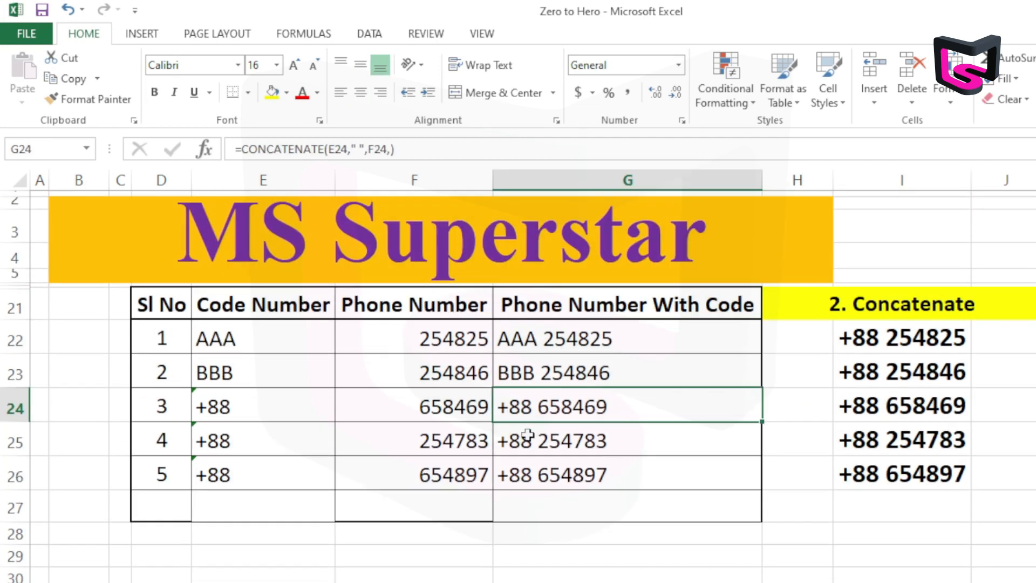
Enter the code +88 as text in E39, the first Code Number cell of the "3. Use &" table
left_click_drag(4, 304, 5, 501)
right_click(70, 410)
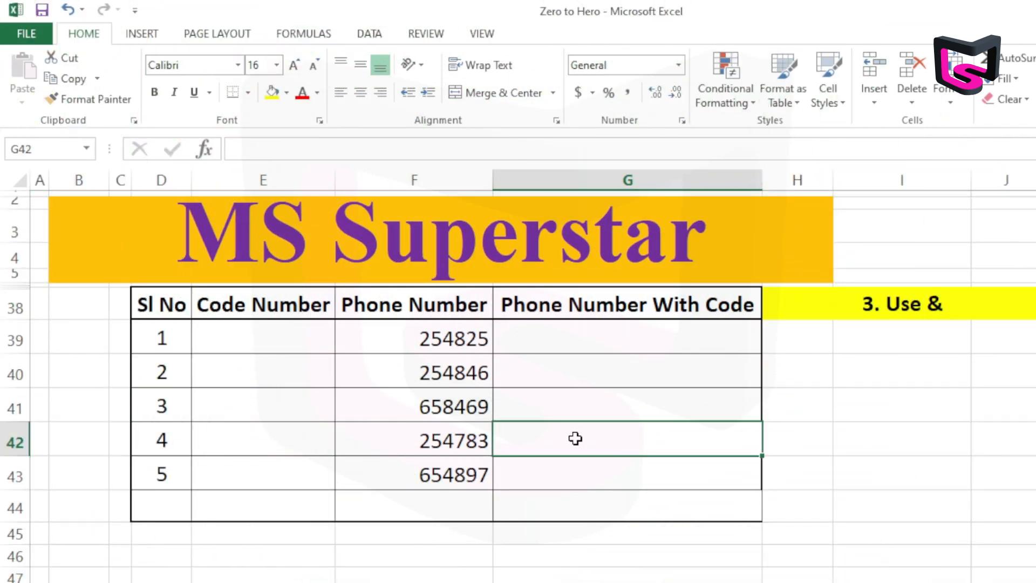
left_click(305, 340)
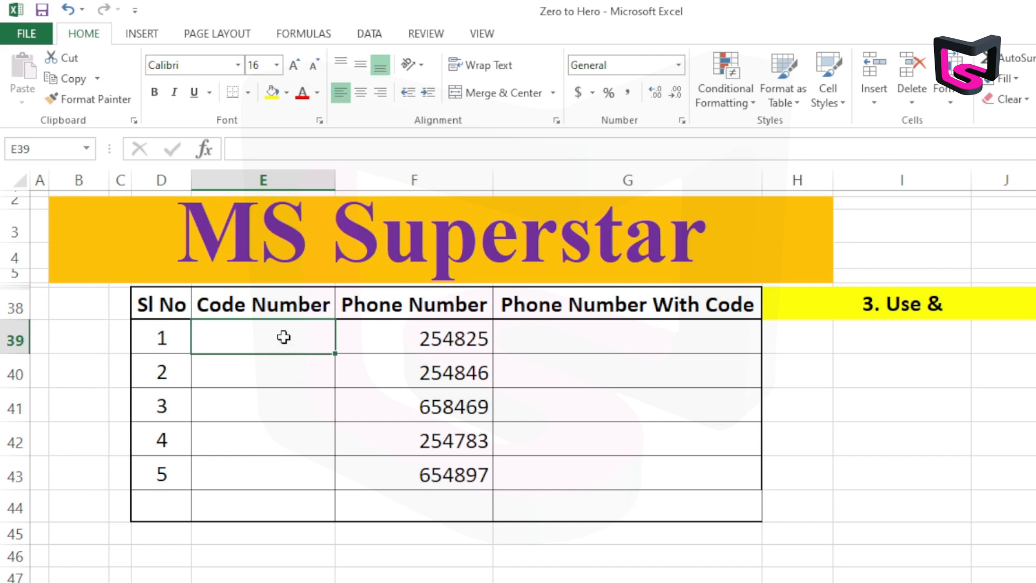
type("'+88")
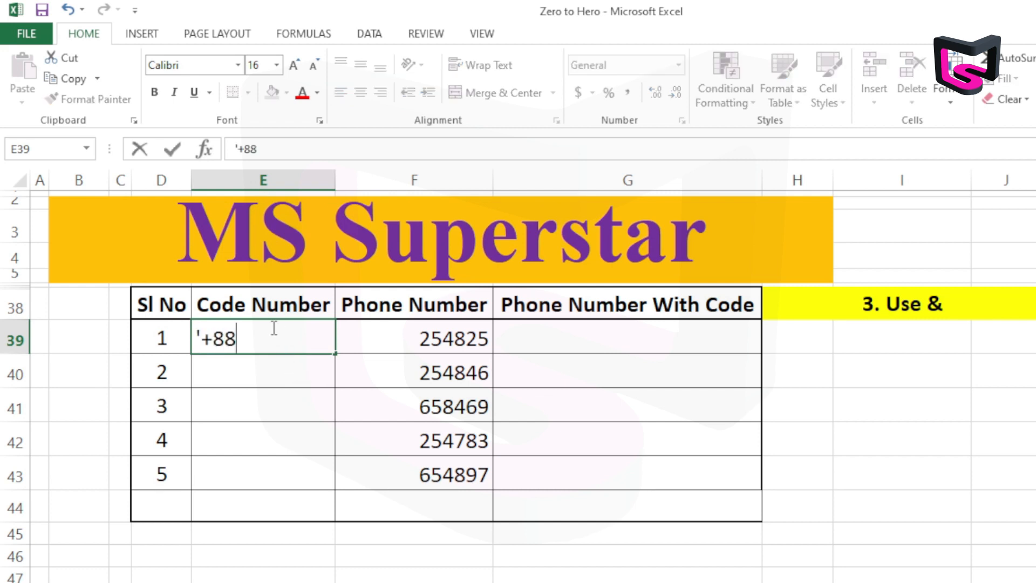
key("Return")
Fill the code from E39 down to E43 as copied cells instead of a series
left_click(319, 329)
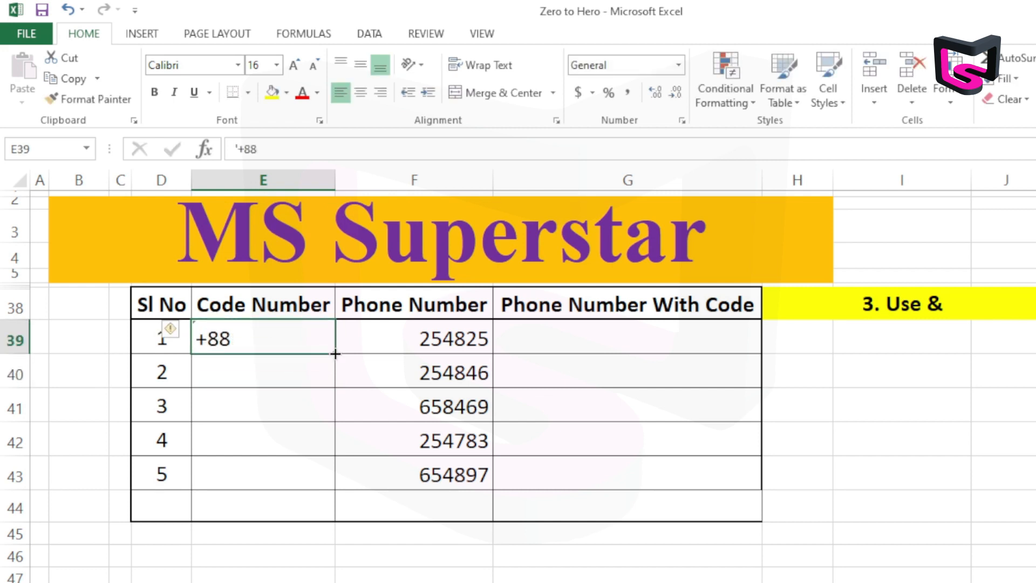
left_click_drag(336, 394, 337, 491)
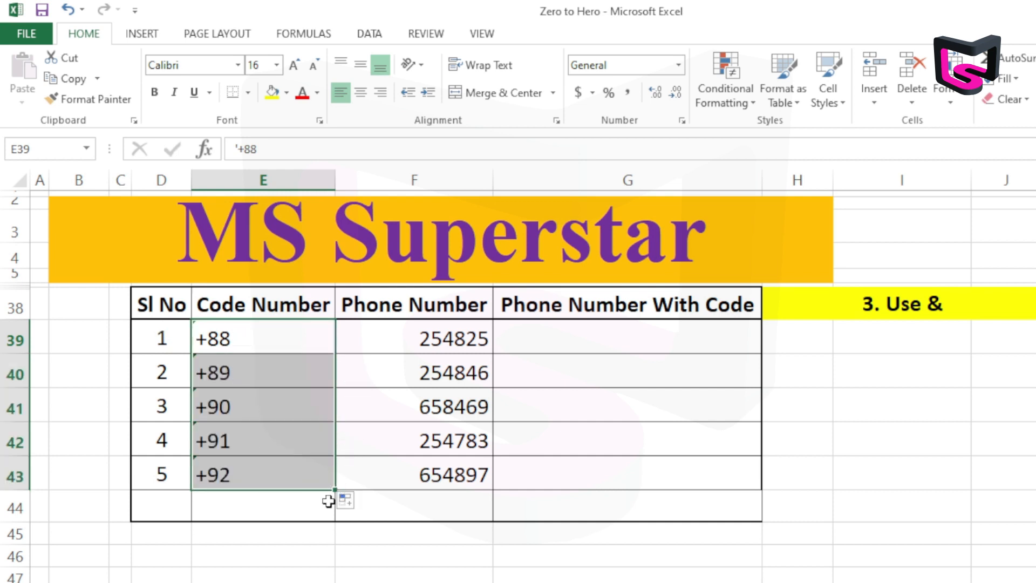
left_click(360, 503)
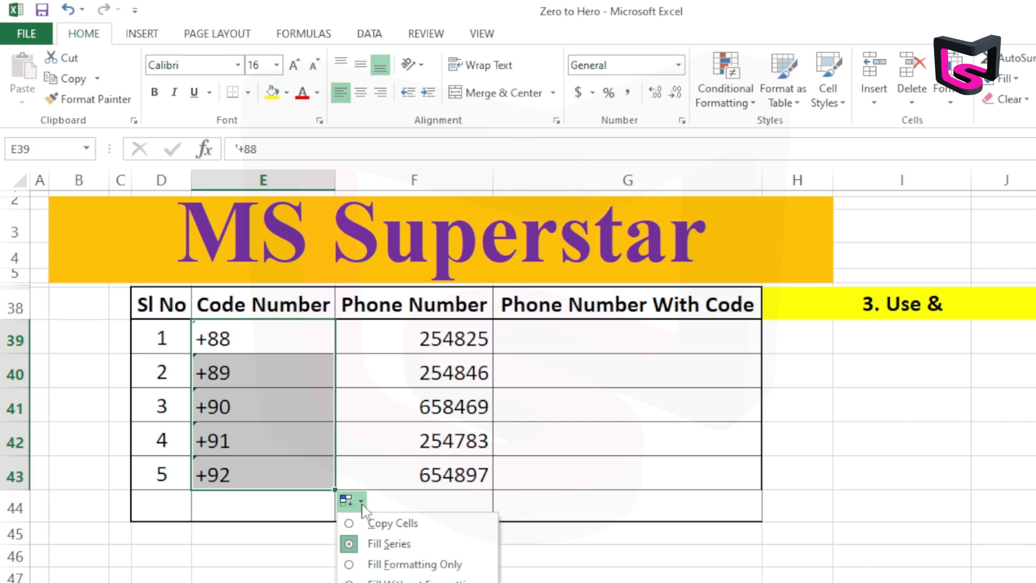
left_click(412, 523)
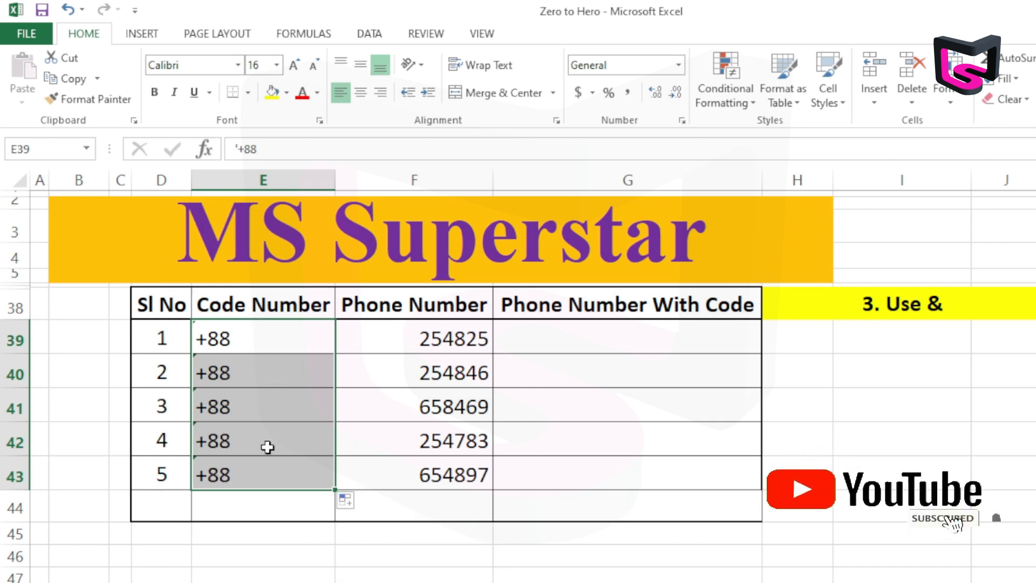
Enter the formula =E39&F39 in G39 to join the code and the phone number
left_click(541, 331)
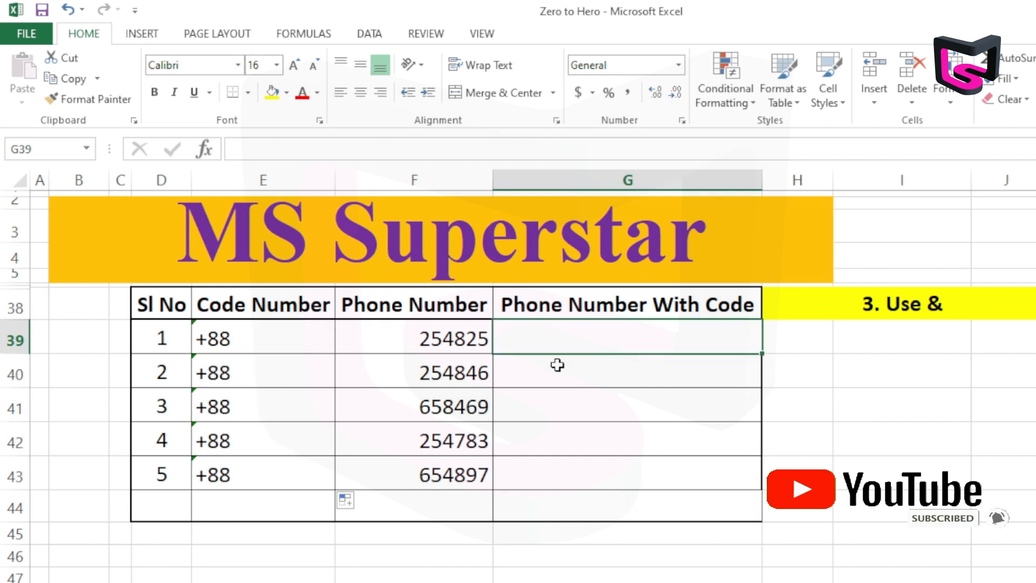
type("=")
left_click(294, 338)
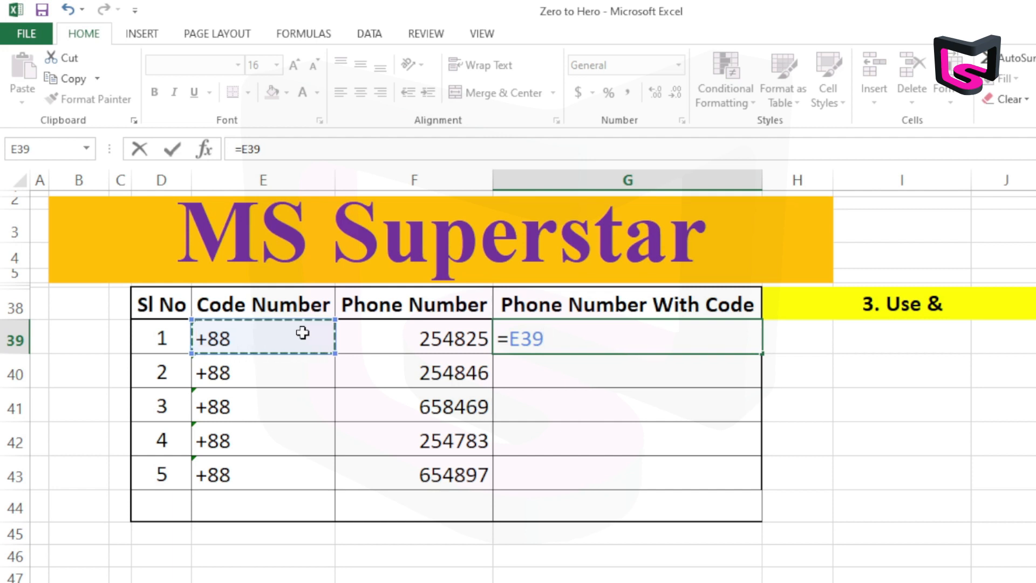
type("&")
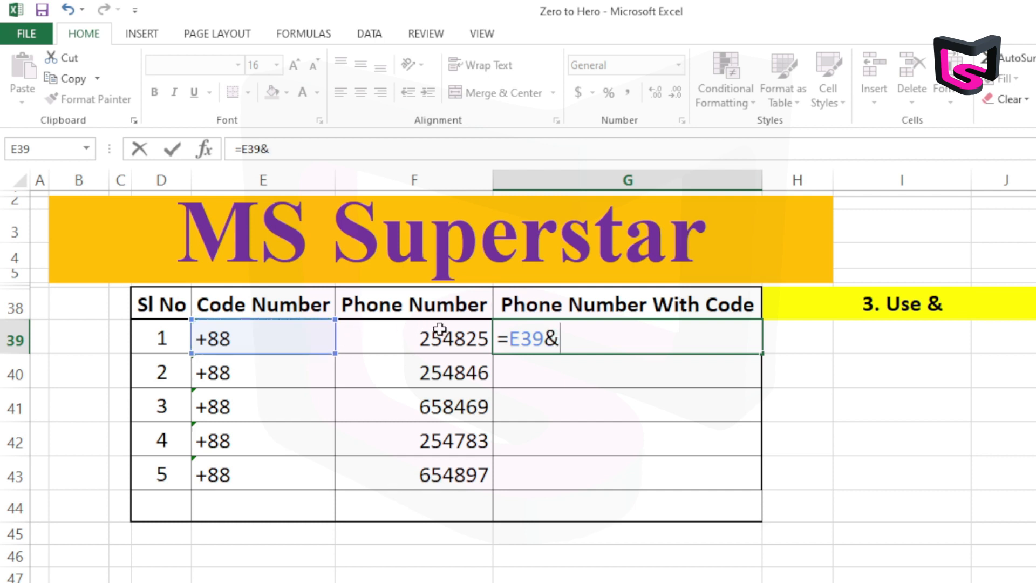
left_click(423, 339)
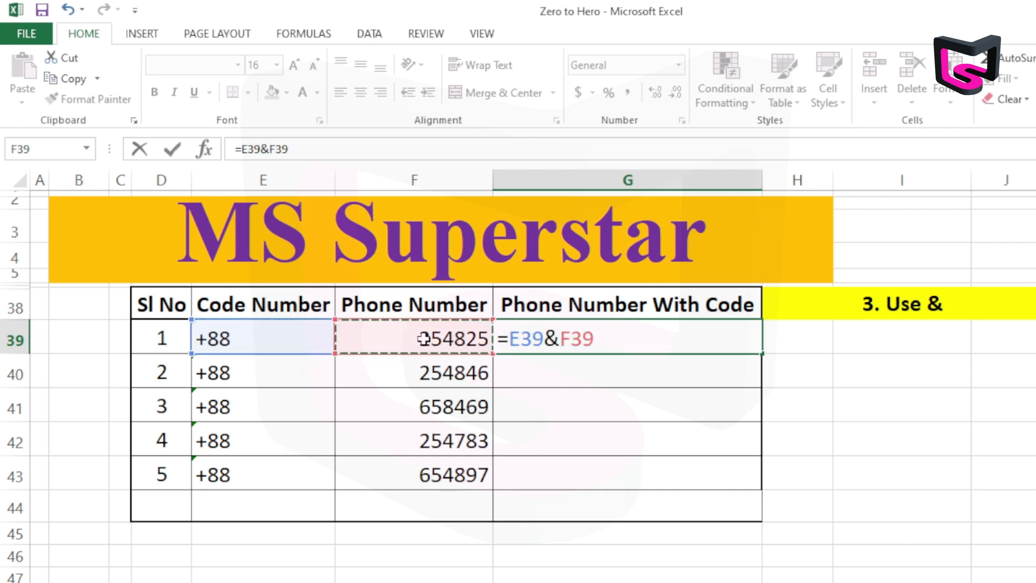
key("Return")
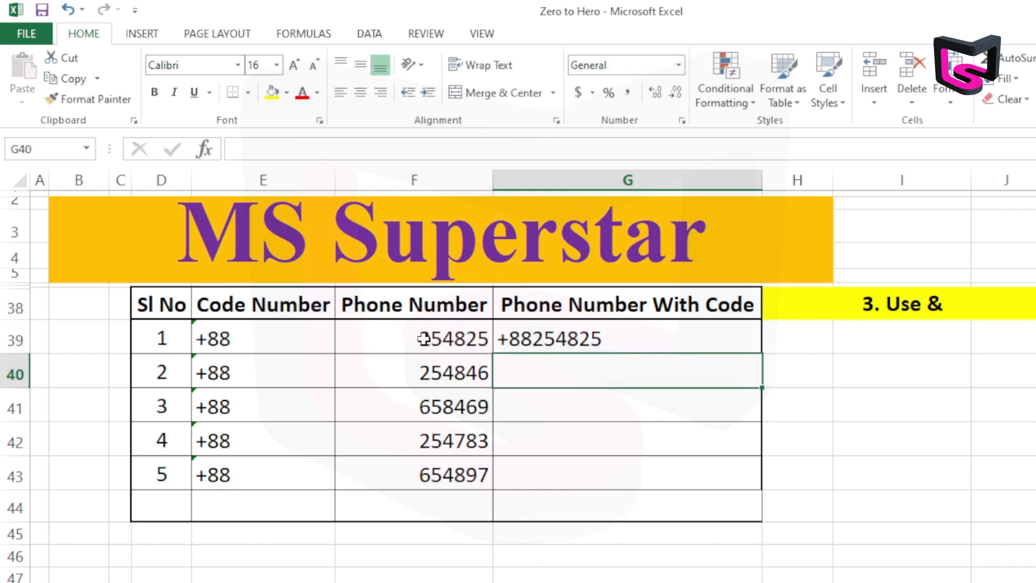
Fill the joining formula from G39 down to G43 and review the formula in G39
left_click(607, 337)
left_click_drag(745, 342, 657, 486)
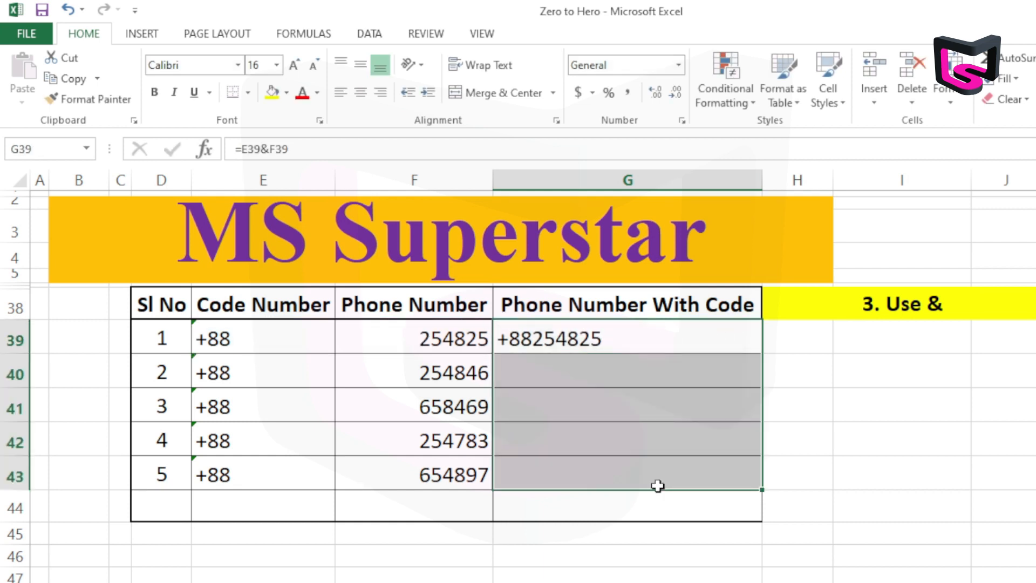
key("ctrl+d")
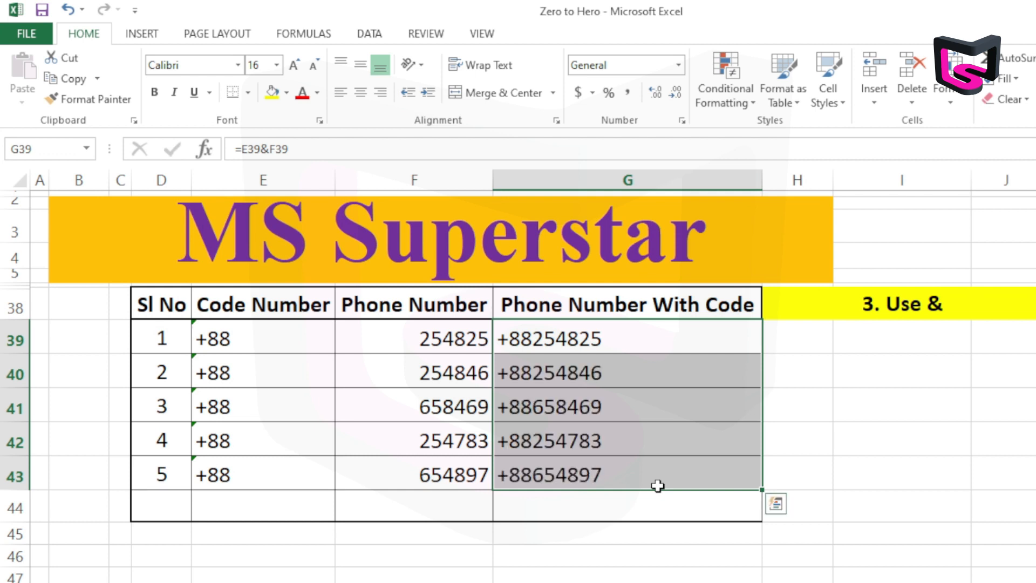
left_click(665, 445)
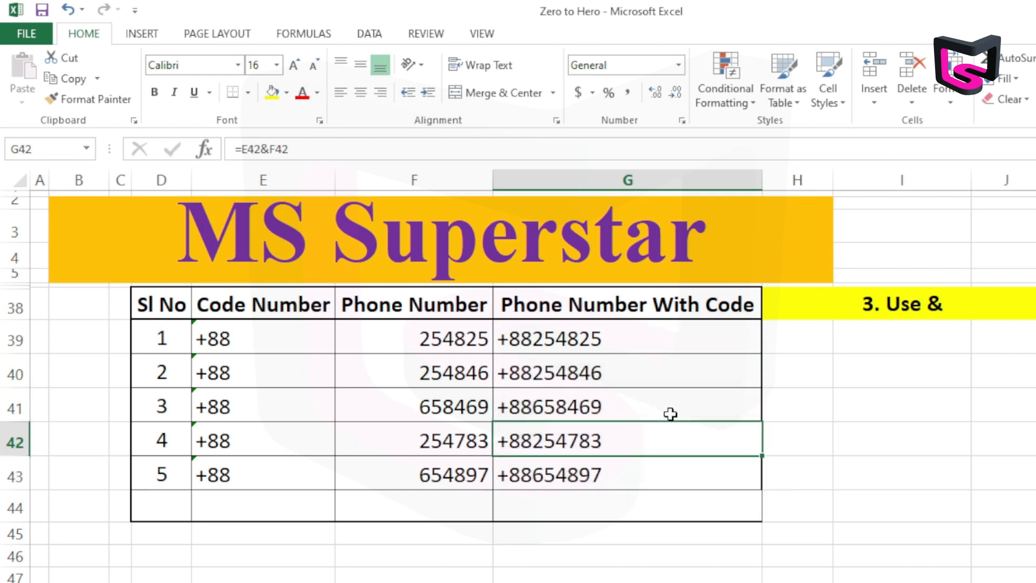
left_click(608, 343)
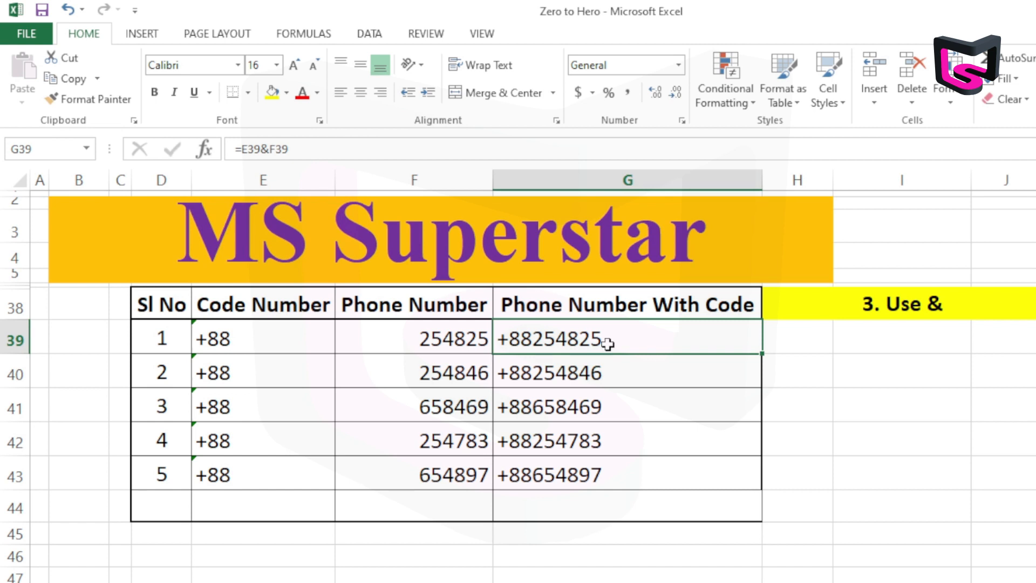
double_click(608, 343)
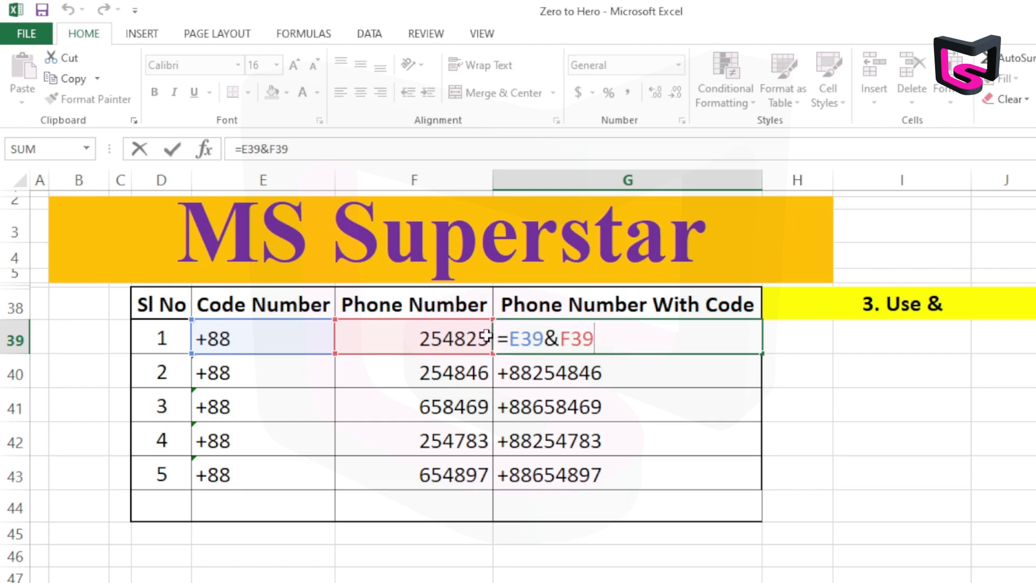
key("Return")
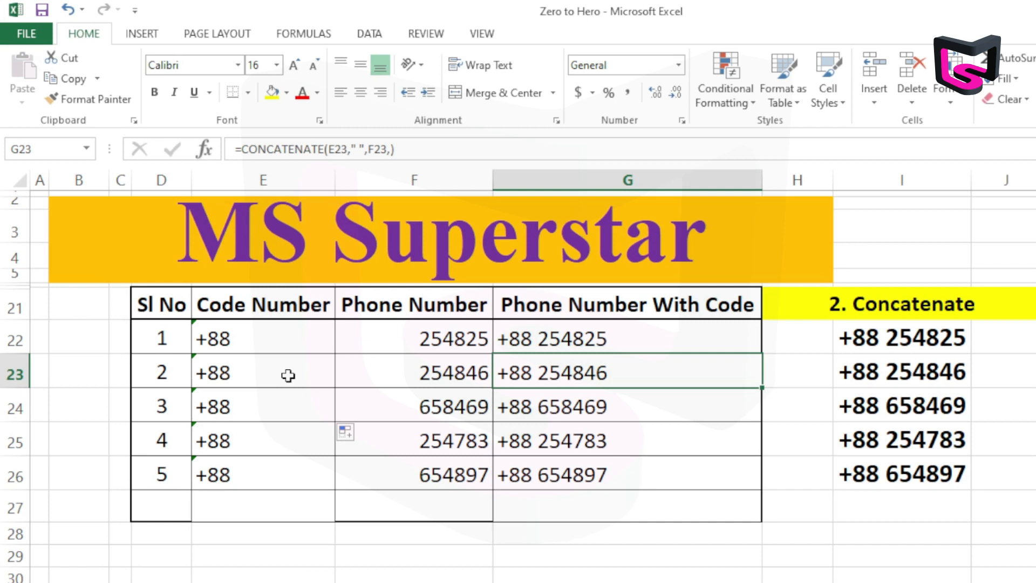
Clear the codes in E23:E26 of the Concatenate table, keeping only the one in E22
left_click_drag(270, 340, 268, 476)
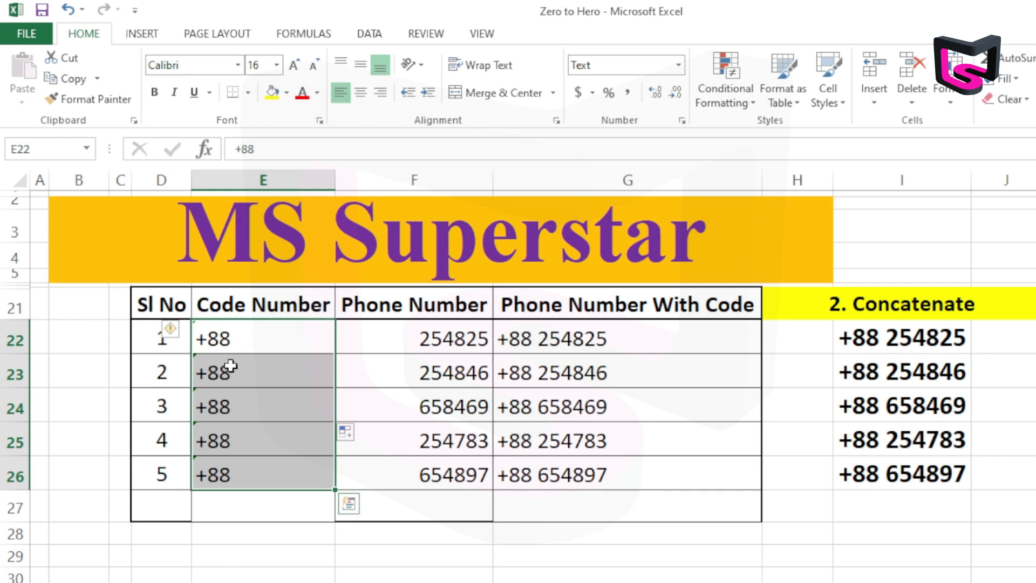
left_click_drag(243, 366, 262, 471)
key("Delete")
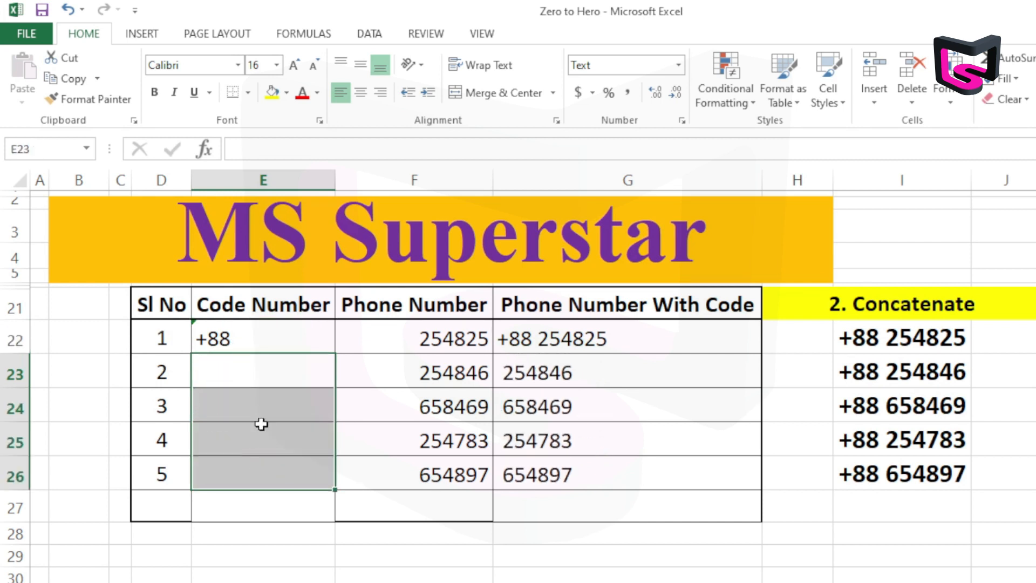
Make the code reference in G22's CONCATENATE formula absolute as $E$22
left_click(577, 336)
double_click(625, 341)
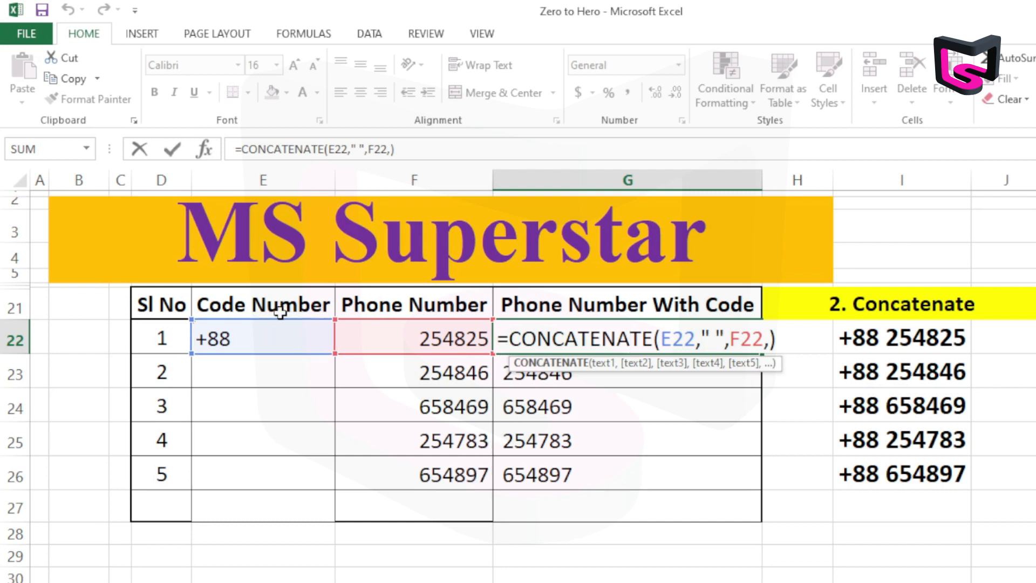
left_click(665, 338)
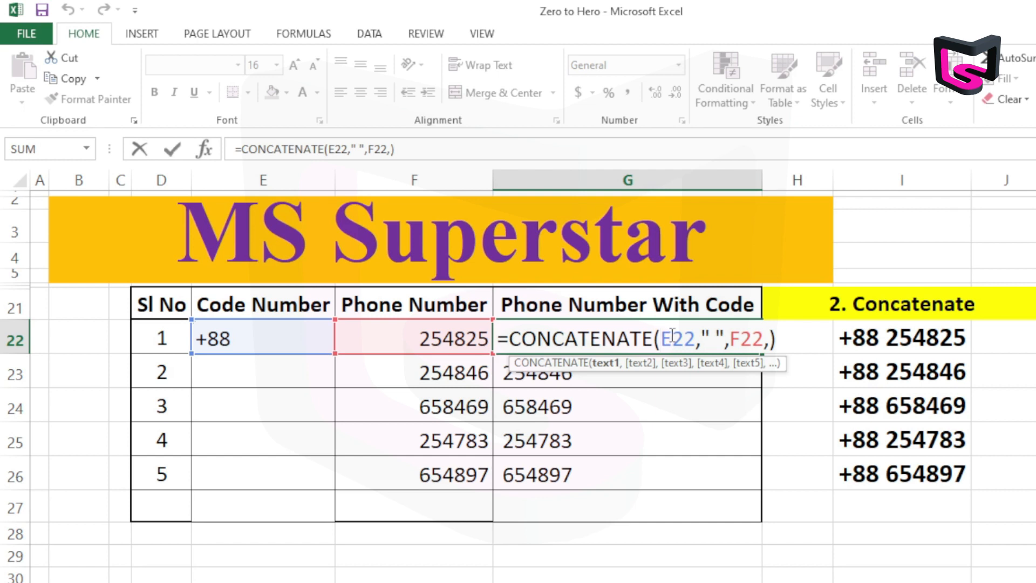
type("$")
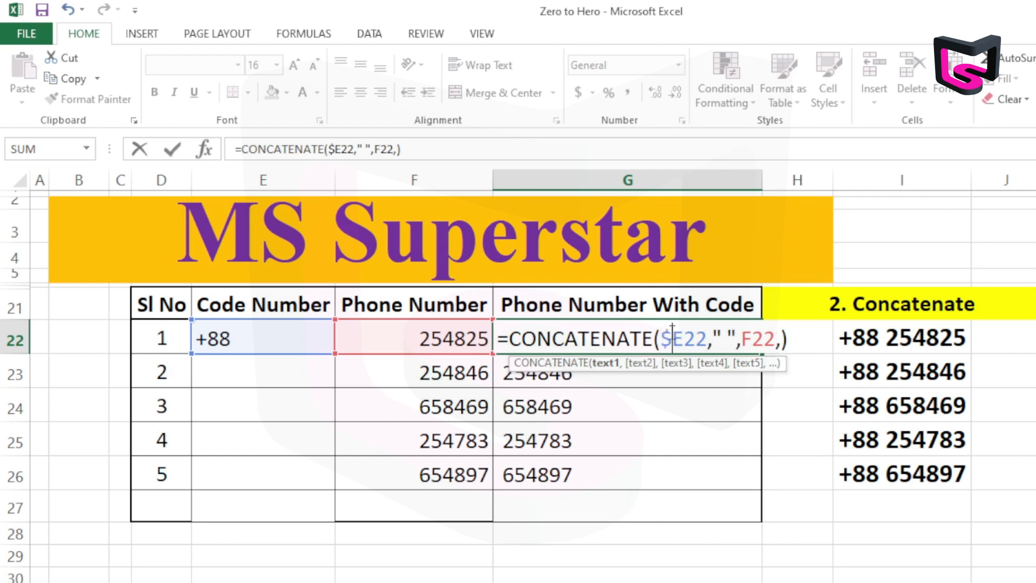
left_click(686, 337)
type("$")
key("Return")
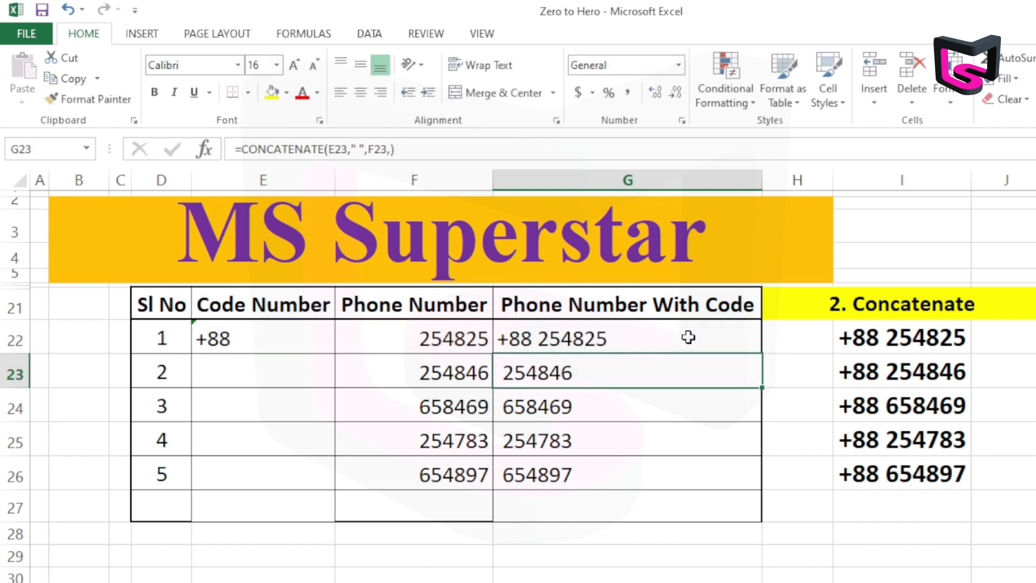
Fill the CONCATENATE formula with the fixed code reference from G22 down to G26
left_click(687, 336)
double_click(686, 338)
left_click_drag(685, 338, 685, 446)
key("Return")
left_click(671, 341)
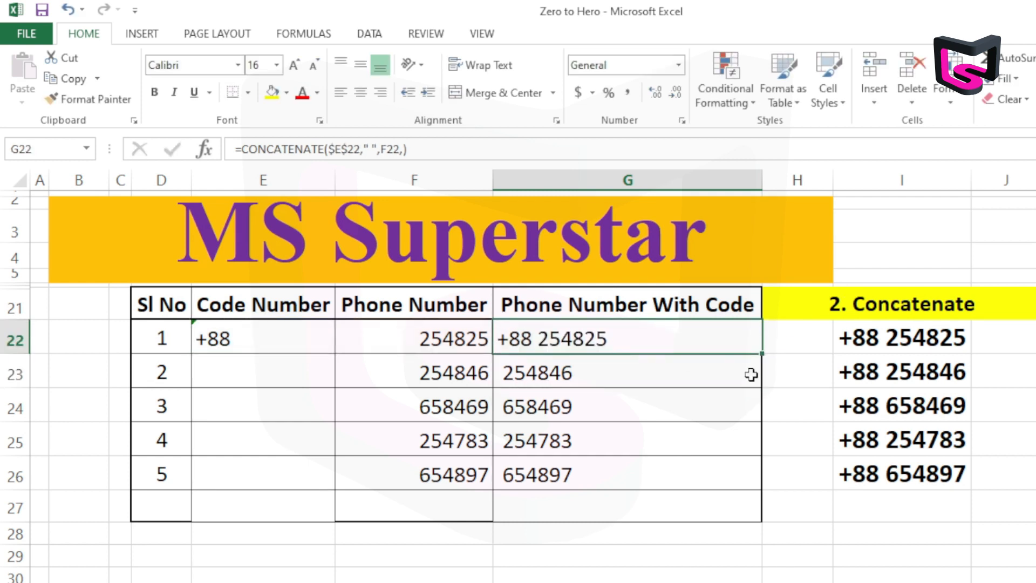
left_click_drag(760, 359, 769, 478)
left_click(733, 444)
Examine the formulas in G22 to G25 to see which code cell and phone number cell each one references
left_click(232, 339)
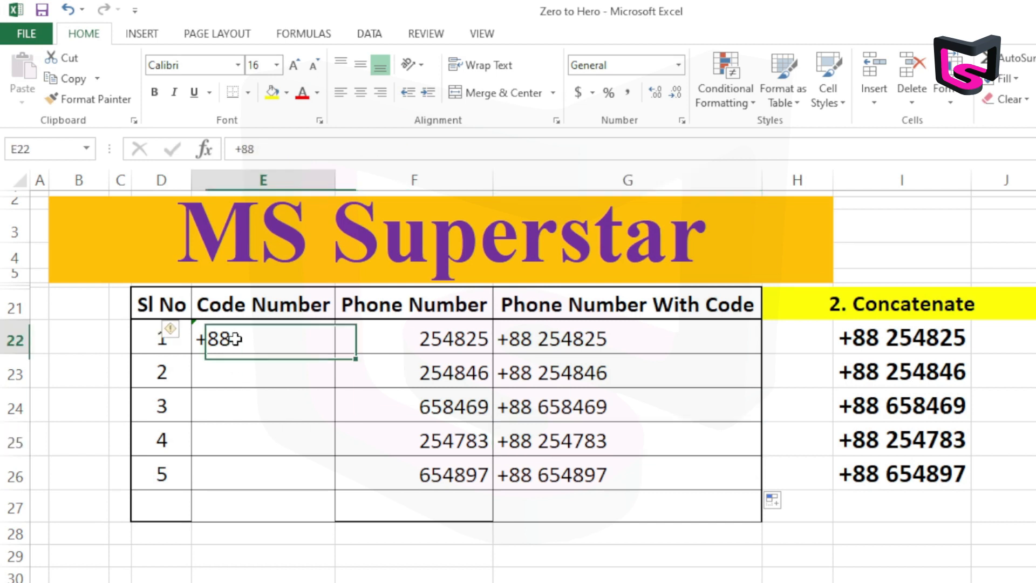
double_click(540, 348)
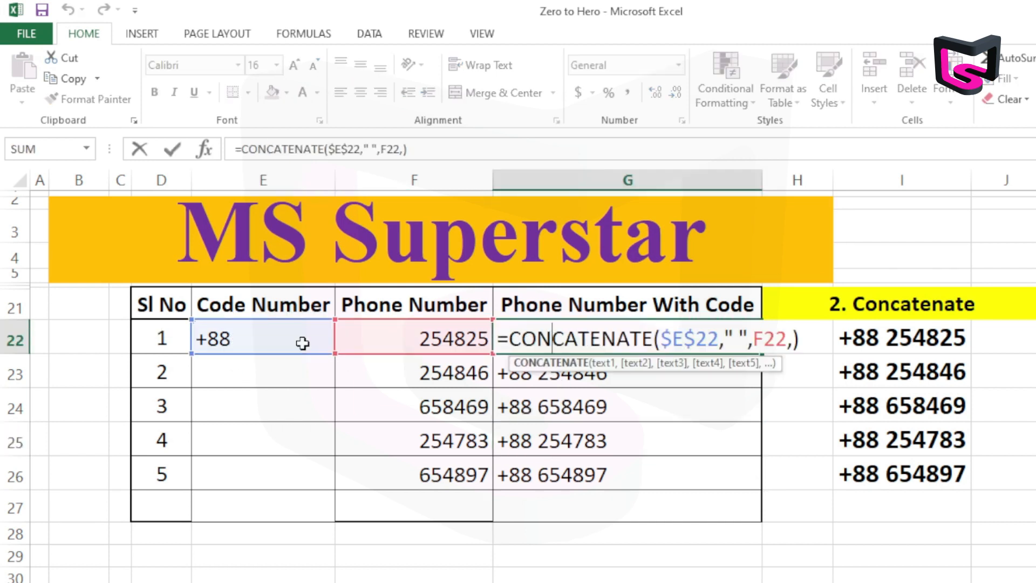
key("Return")
double_click(521, 376)
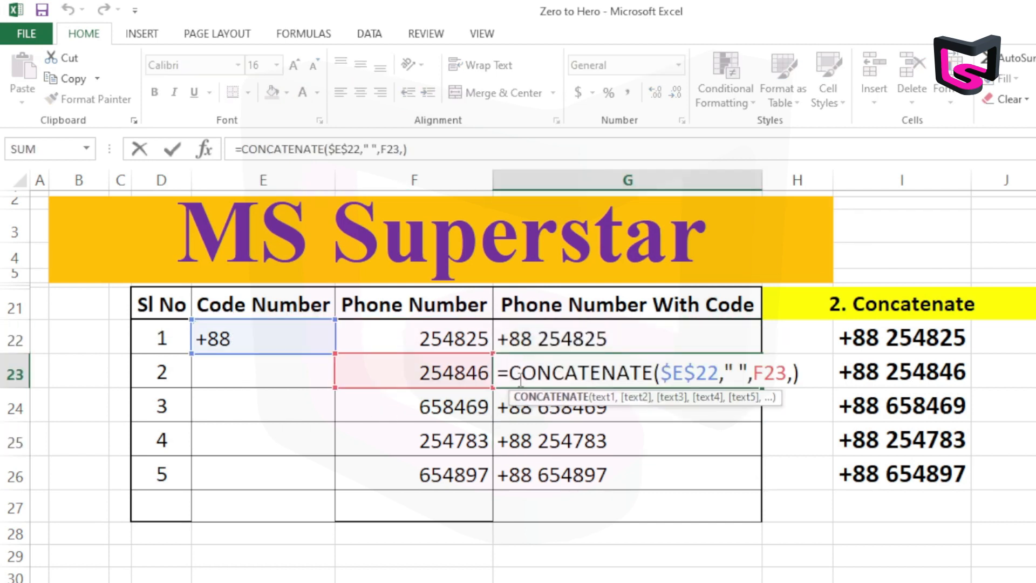
key("Return")
double_click(526, 407)
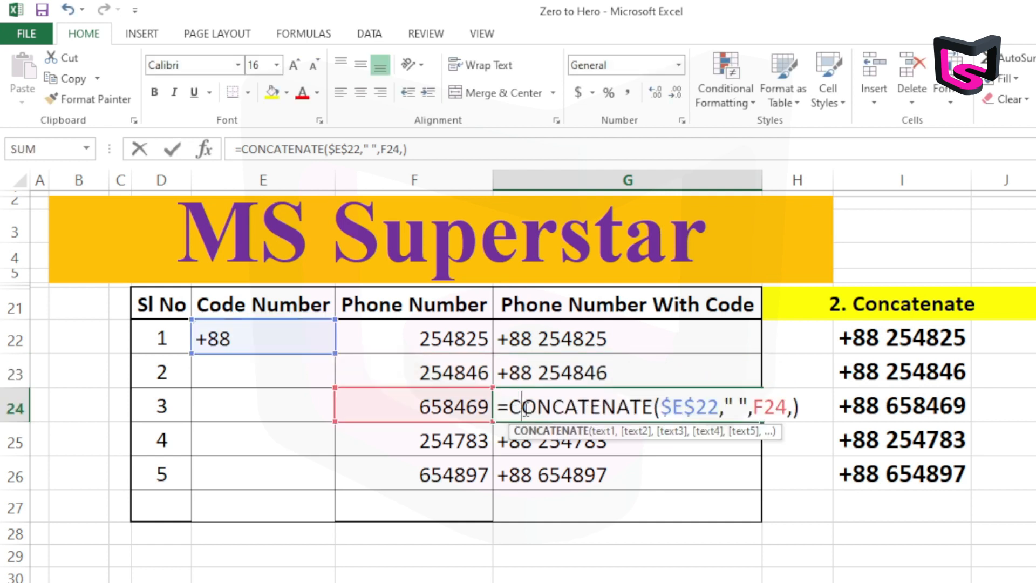
key("Return")
double_click(533, 439)
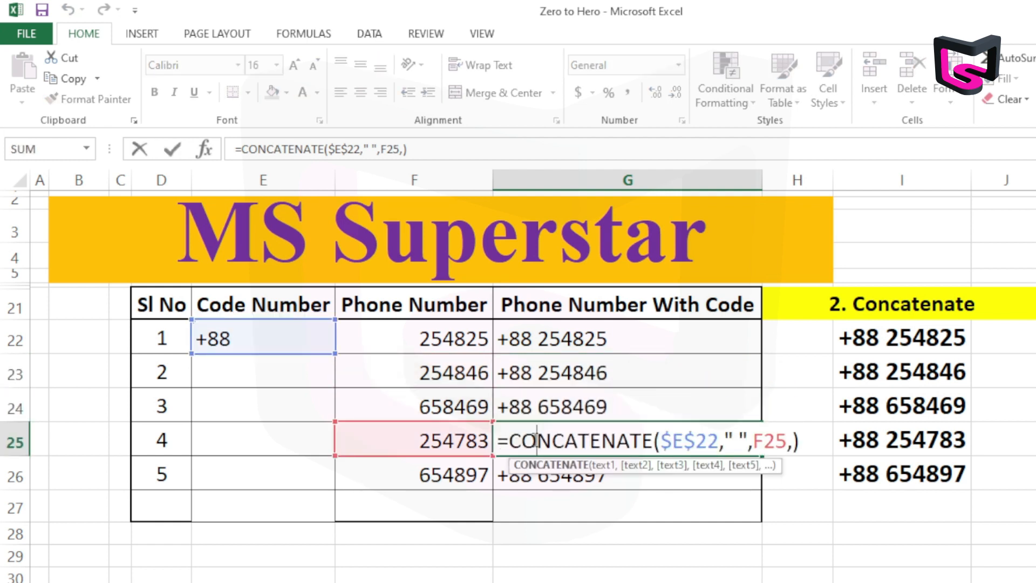
key("Return")
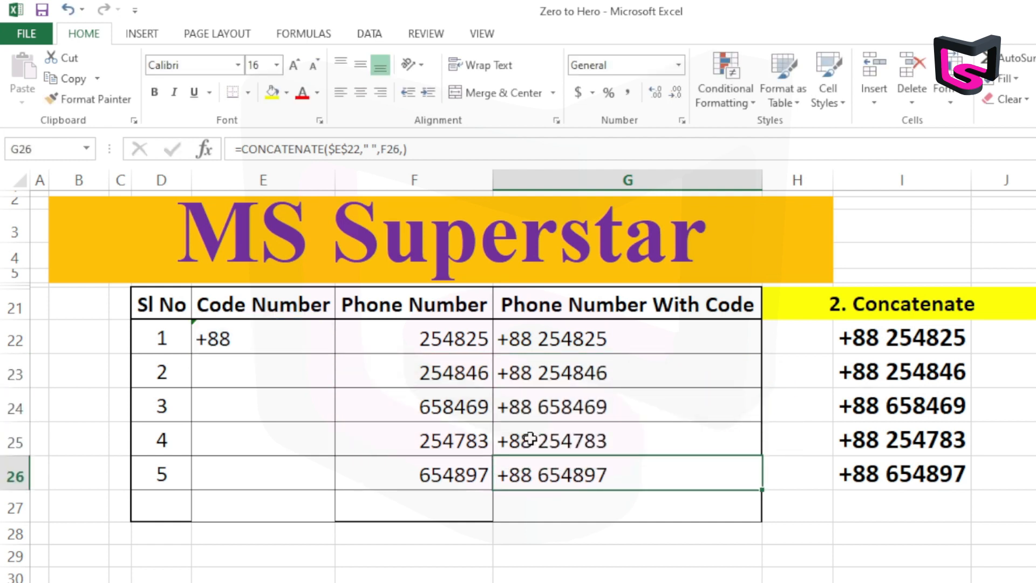
Edit the G22 formula again, toggling its relative E22 reference to the absolute form $E$22
double_click(581, 344)
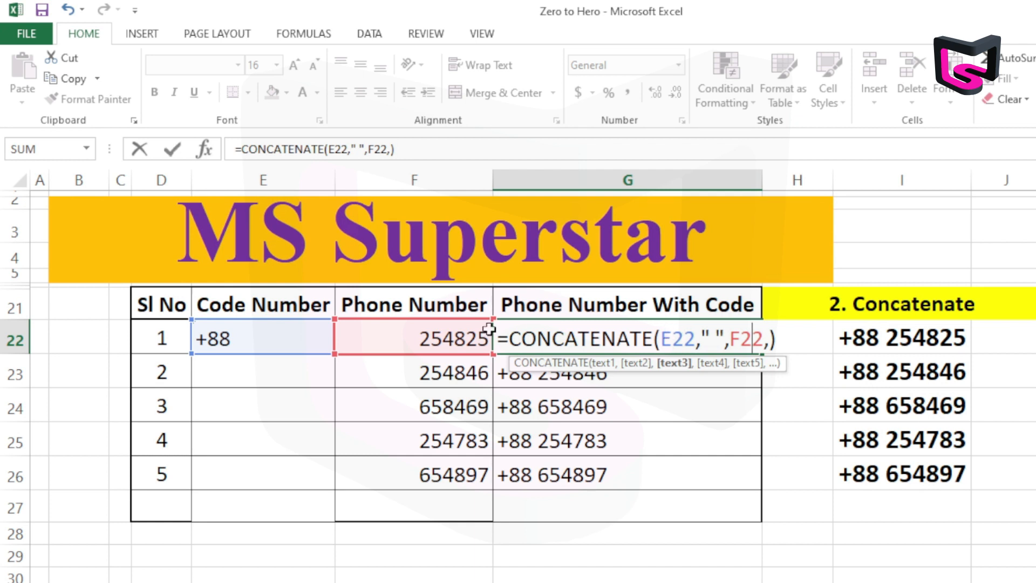
left_click(672, 339)
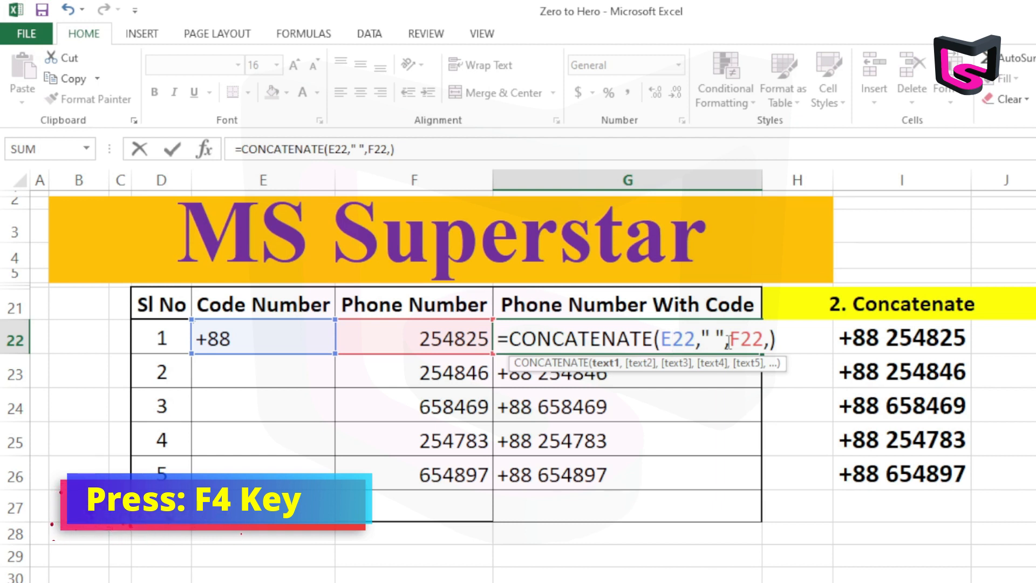
key("F4")
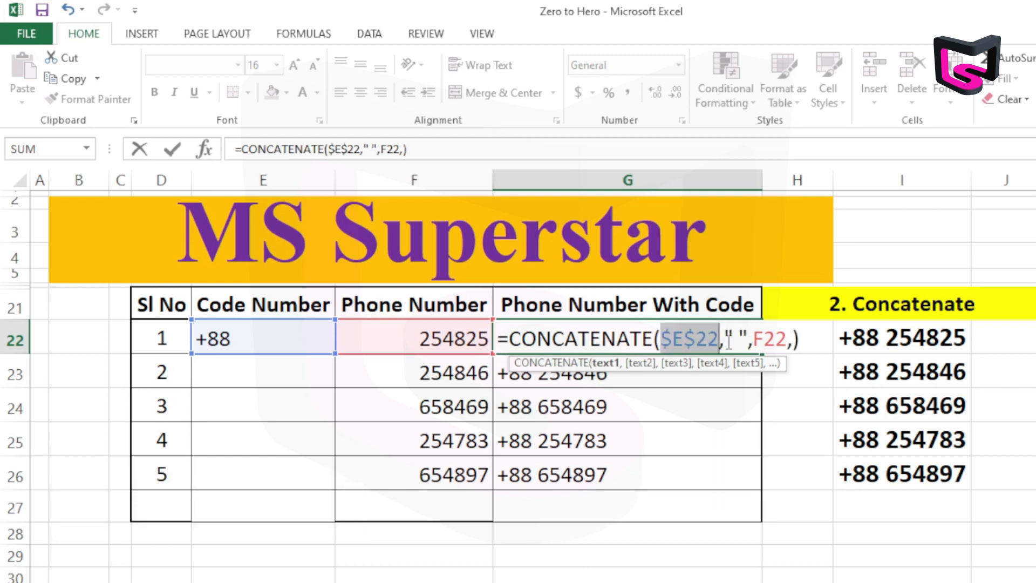
left_click(690, 333)
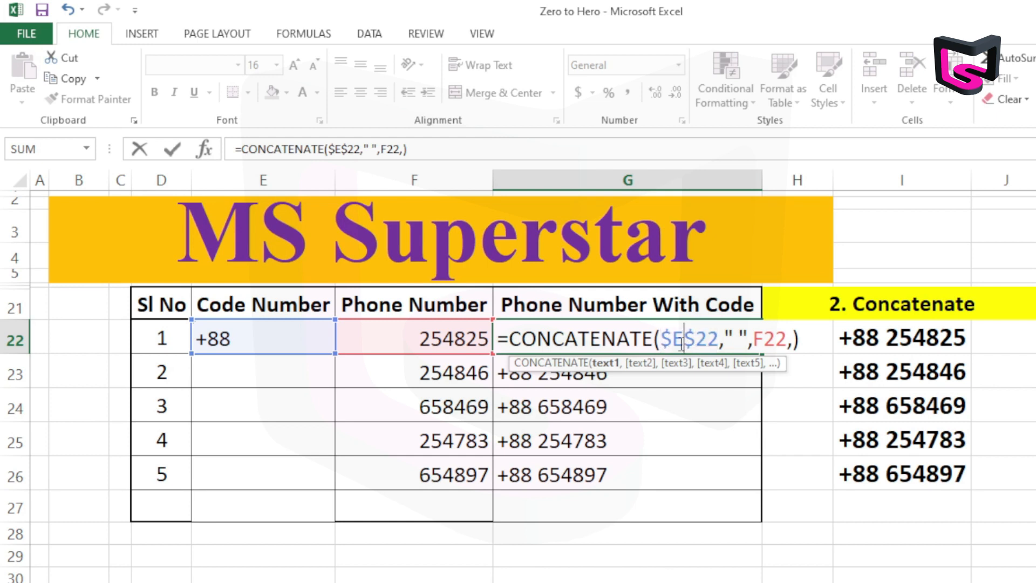
key("Return")
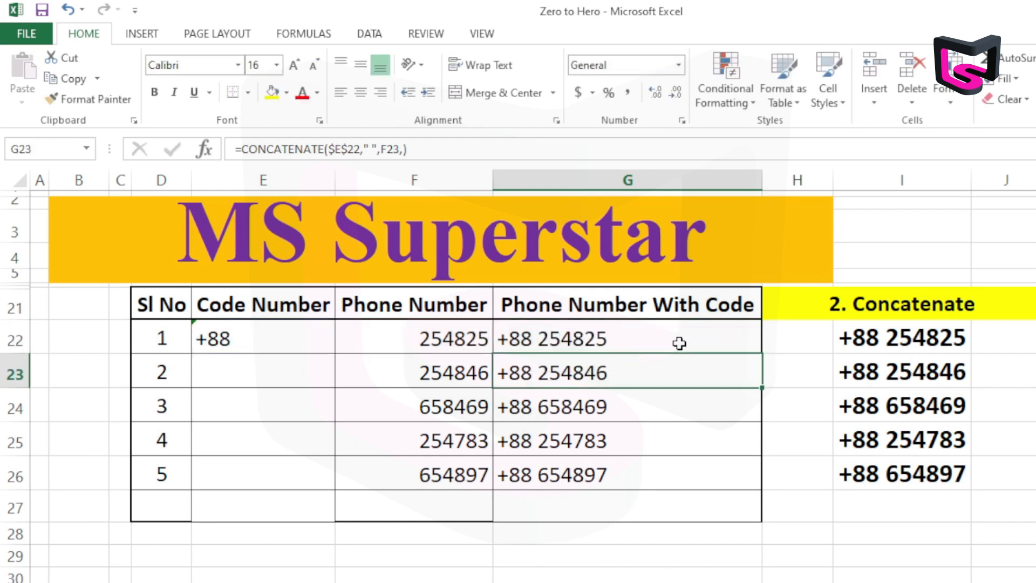